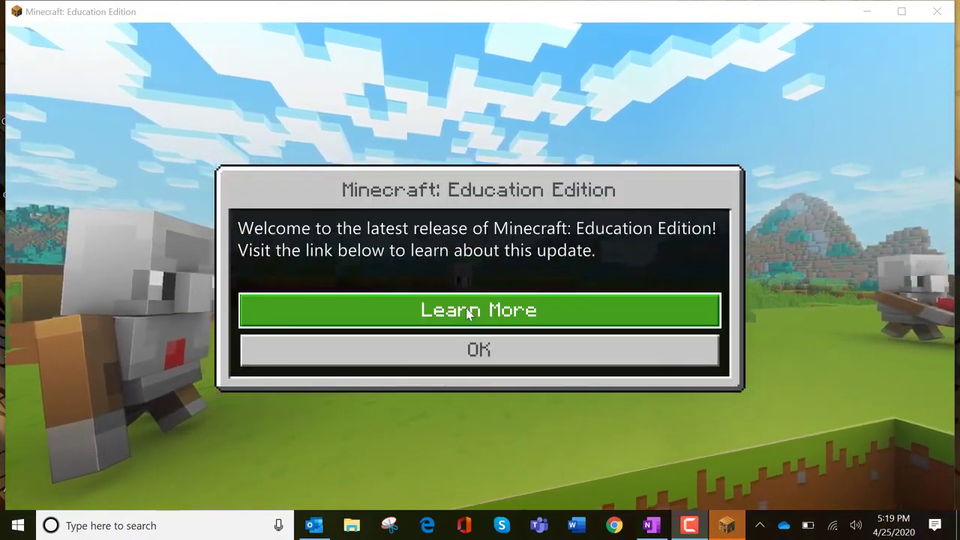
# Step: Get past the latest-release welcome notice and go to the Play screen
pyautogui.click(466, 309)
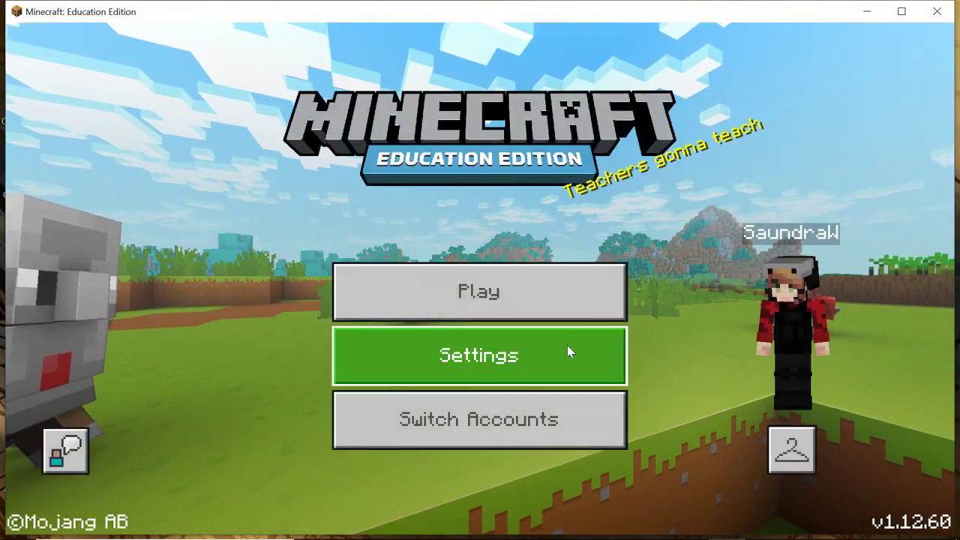
pyautogui.click(533, 304)
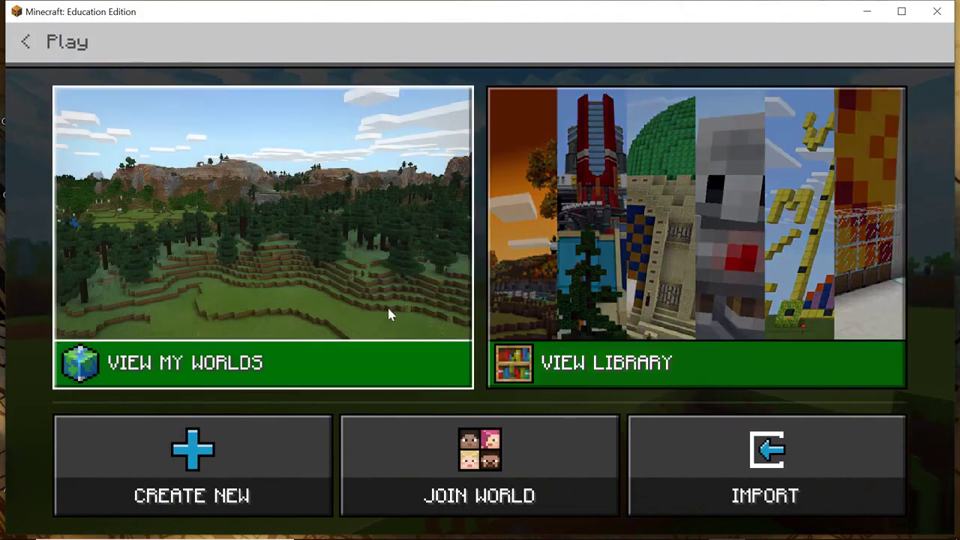
# Step: Open Settings for the Survival world My World and scroll down to Export World
pyautogui.click(389, 315)
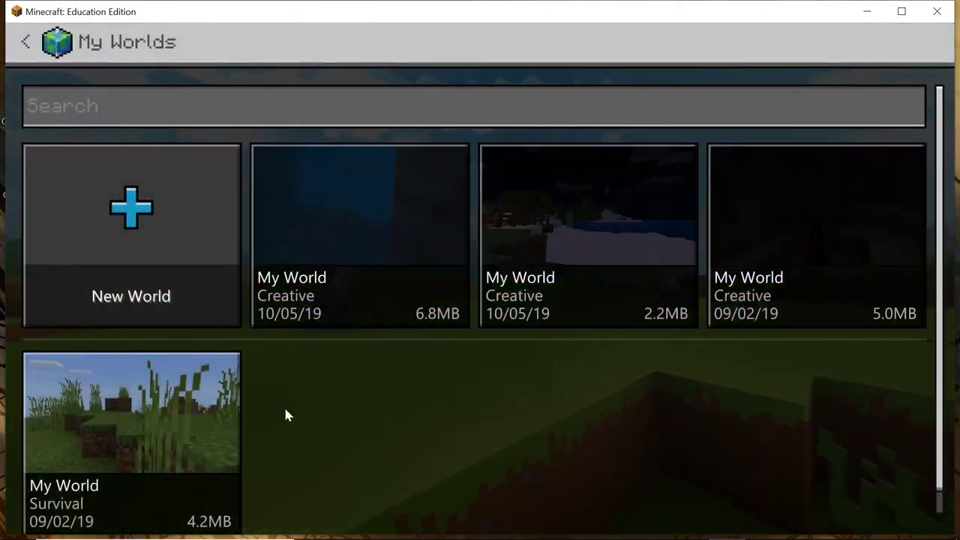
pyautogui.click(189, 411)
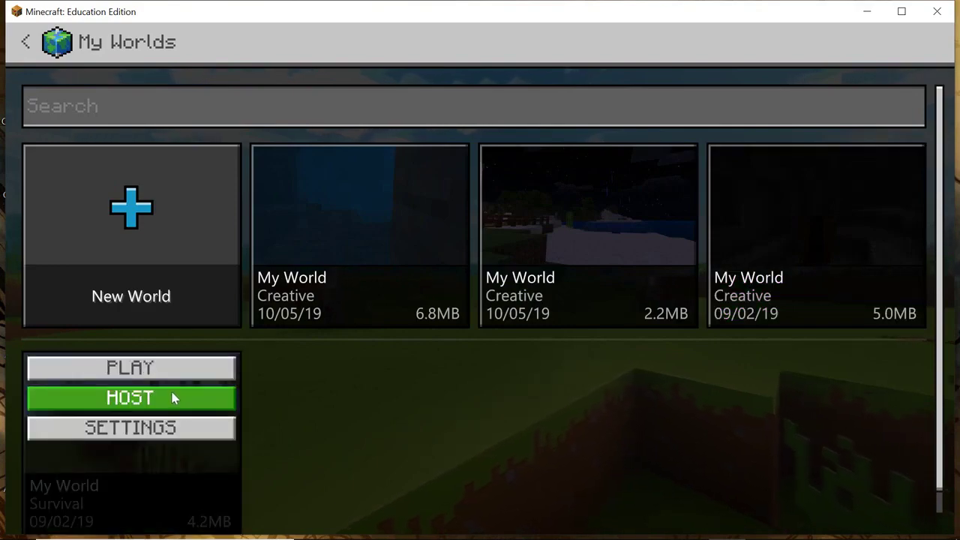
pyautogui.click(147, 425)
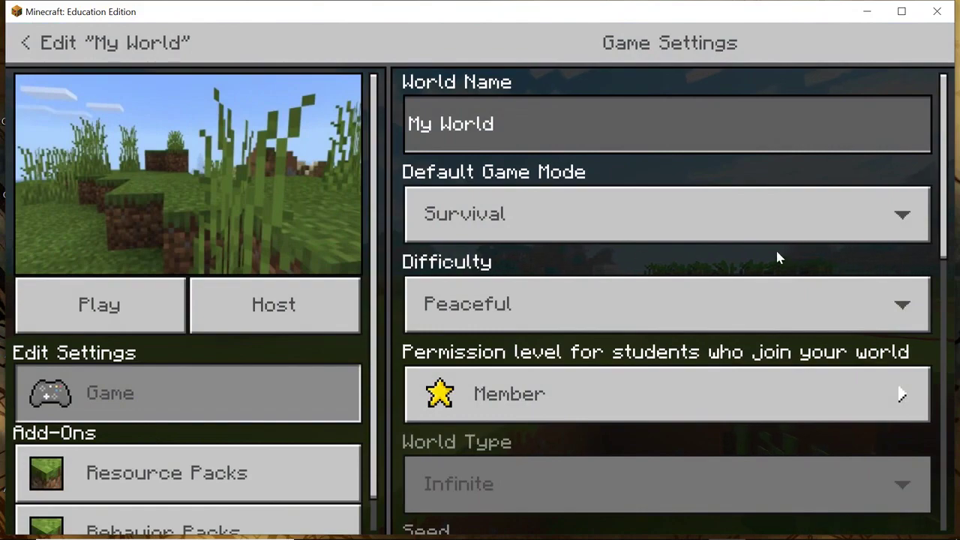
pyautogui.moveTo(951, 107); pyautogui.dragTo(949, 442)
# Step: Export My World to the Desktop as a .mcworld file named 'My Minecraft World'
pyautogui.click(590, 458)
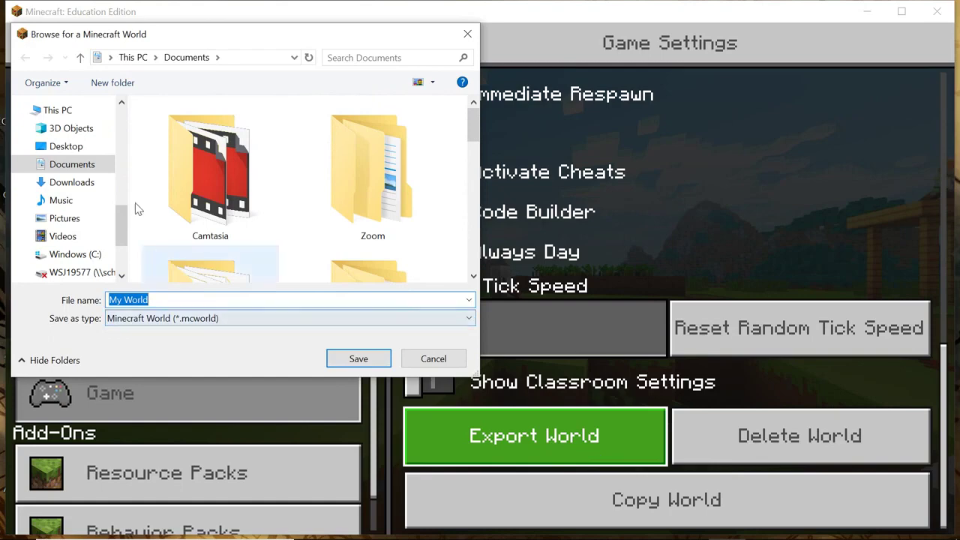
pyautogui.click(69, 147)
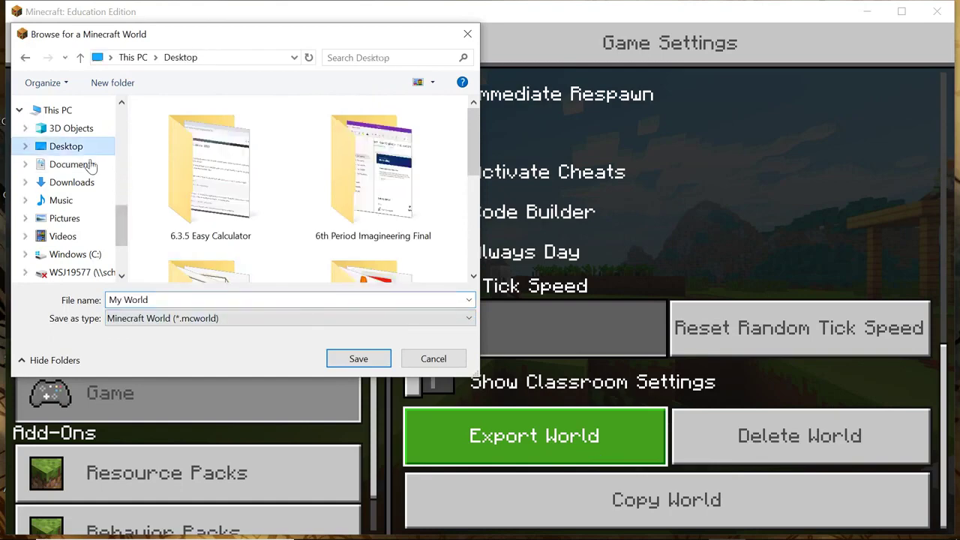
pyautogui.click(155, 300)
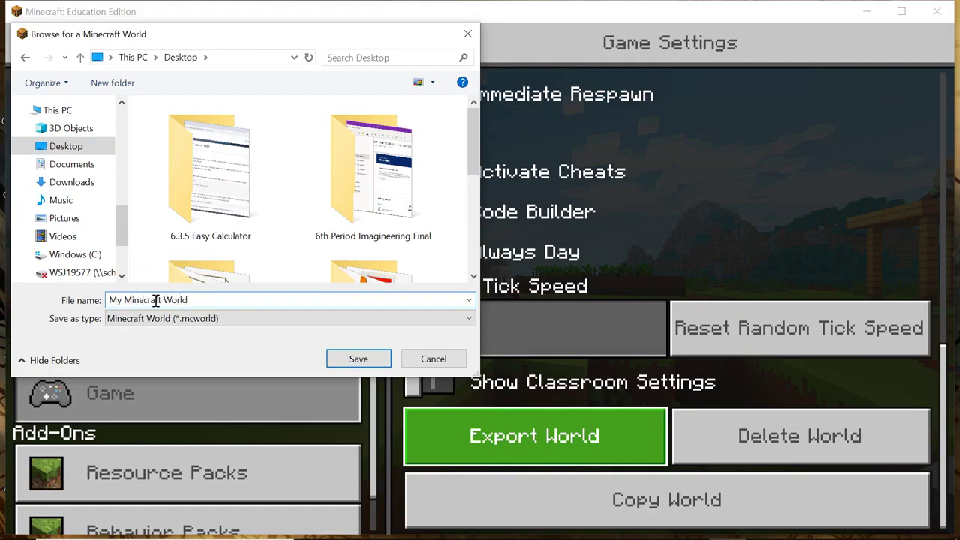
pyautogui.click(346, 362)
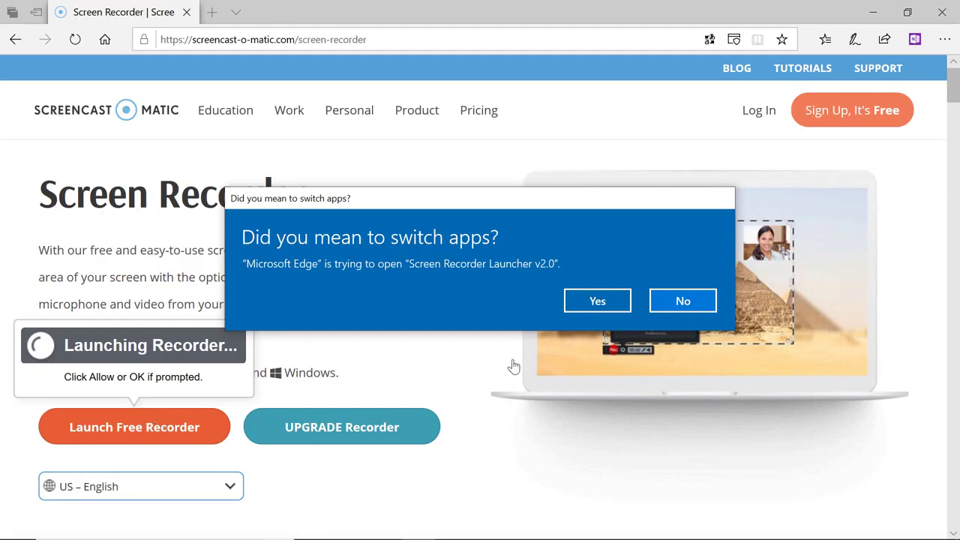
# Step: Allow the Screencast-O-Matic recorder to launch and bring Minecraft back to the front
pyautogui.click(589, 301)
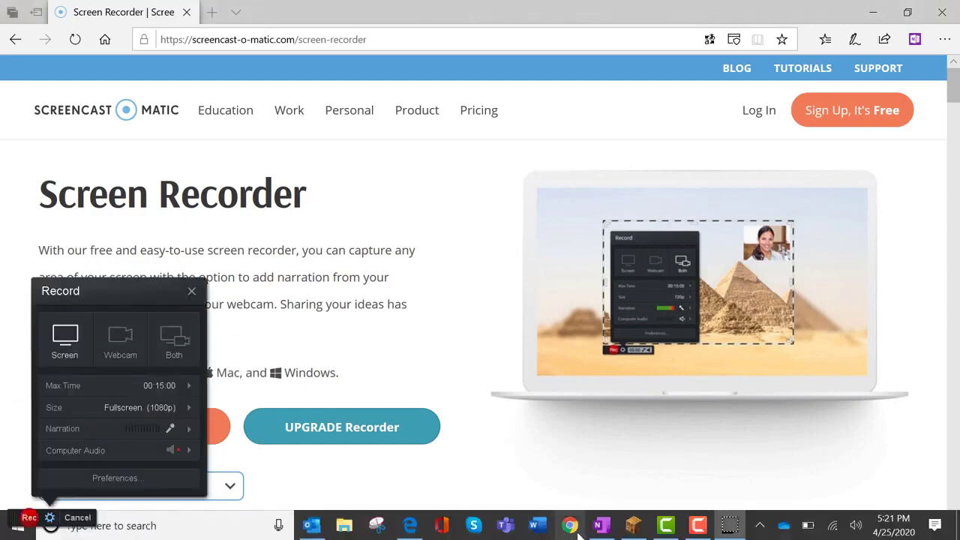
pyautogui.click(634, 526)
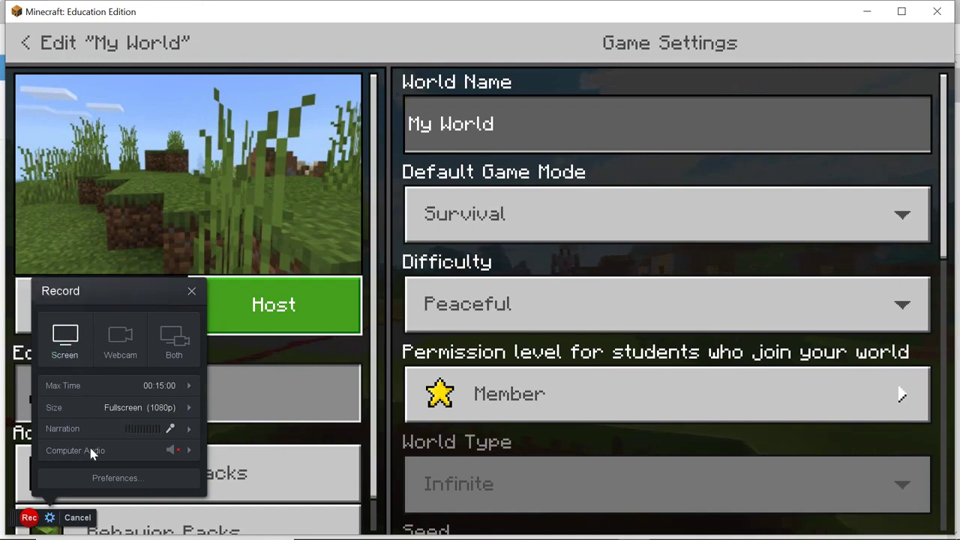
# Step: Start the Screencast-O-Matic recording and play the My World Survival world
pyautogui.click(29, 518)
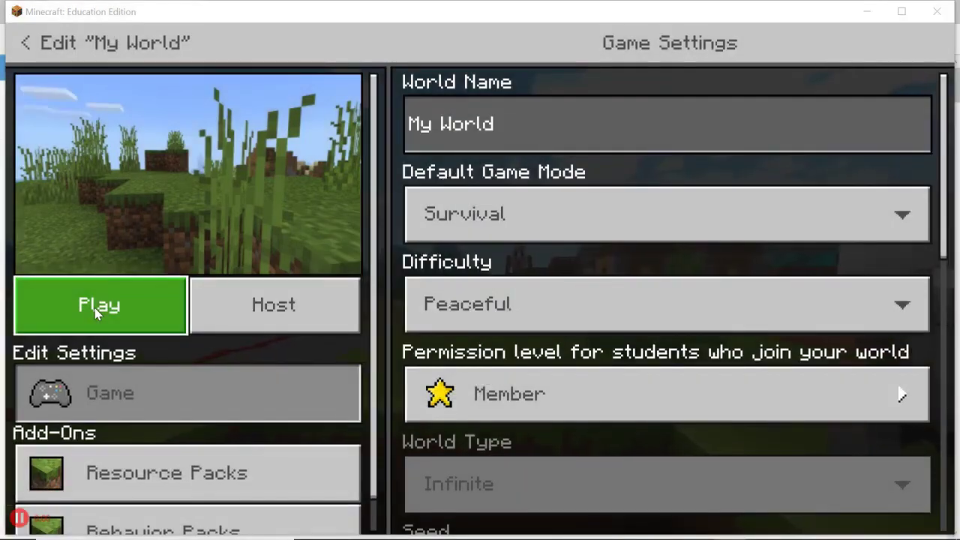
pyautogui.click(96, 306)
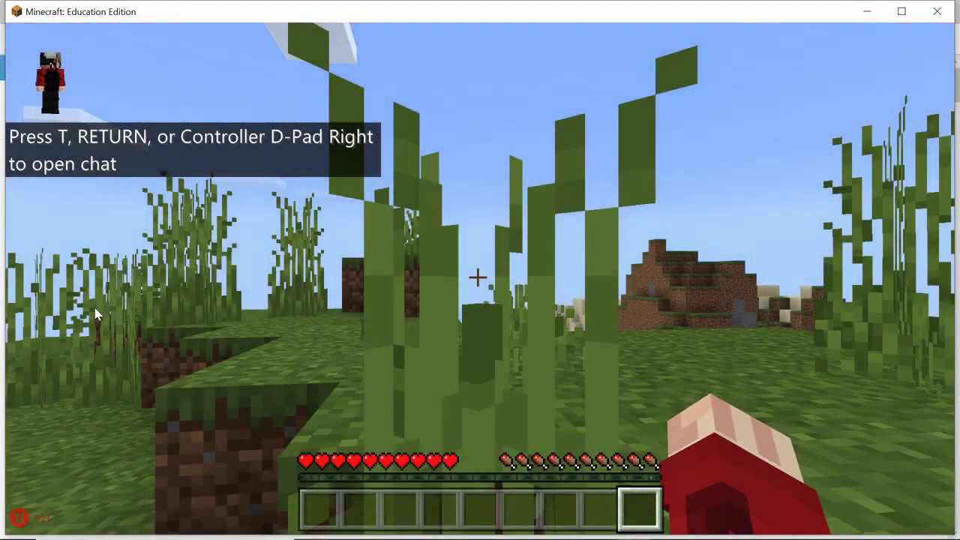
# Step: Walk through the sugar cane past the dirt hill up to the sand pillar
pyautogui.press('w')
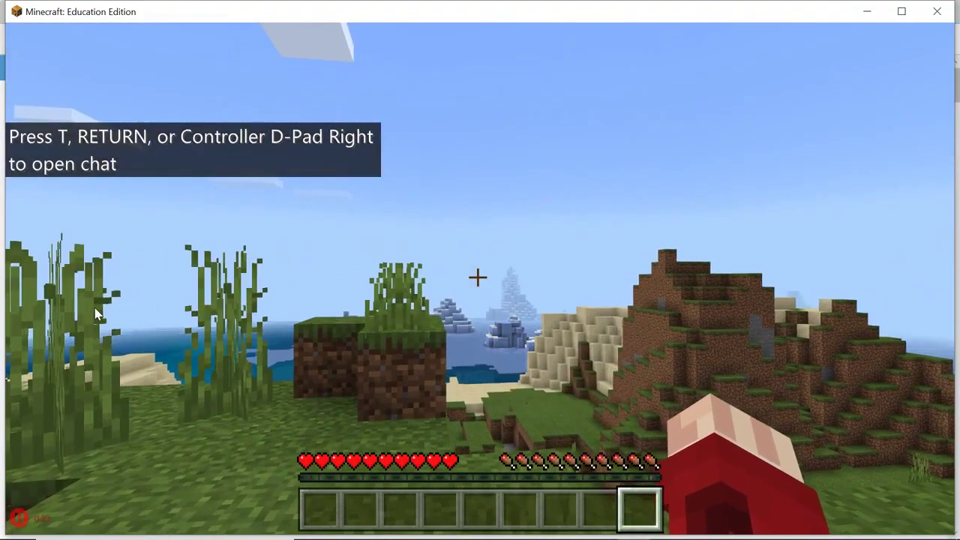
pyautogui.press('w')
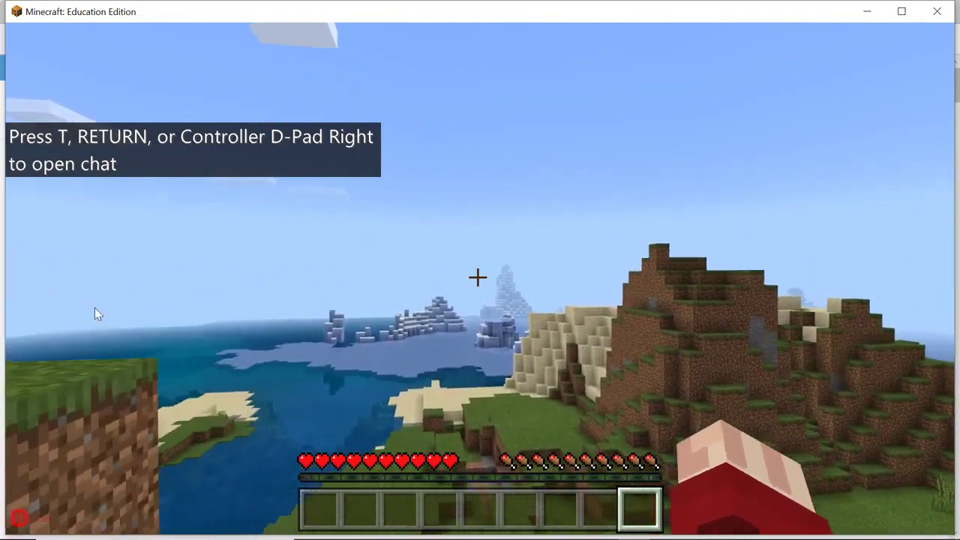
pyautogui.press('w')
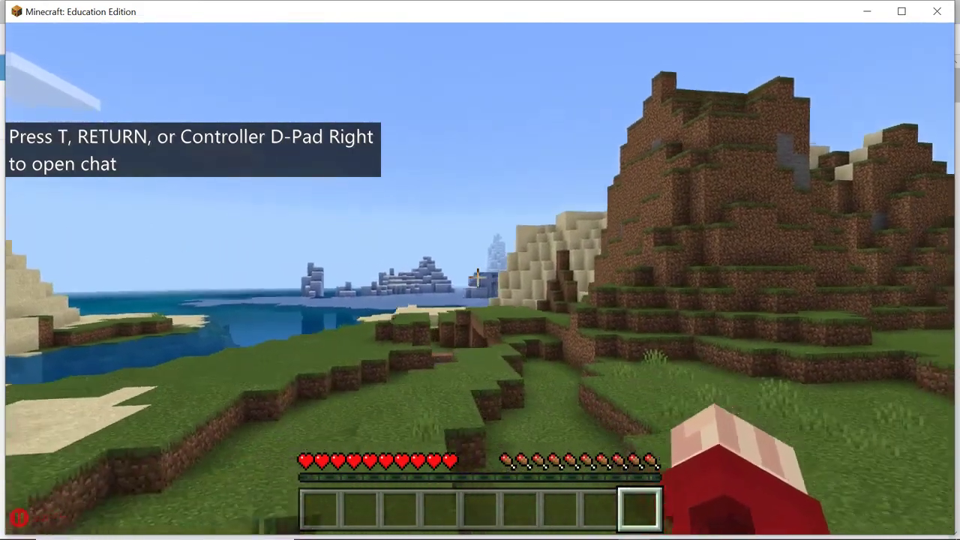
pyautogui.press('w')
pyautogui.moveTo(477, 278)
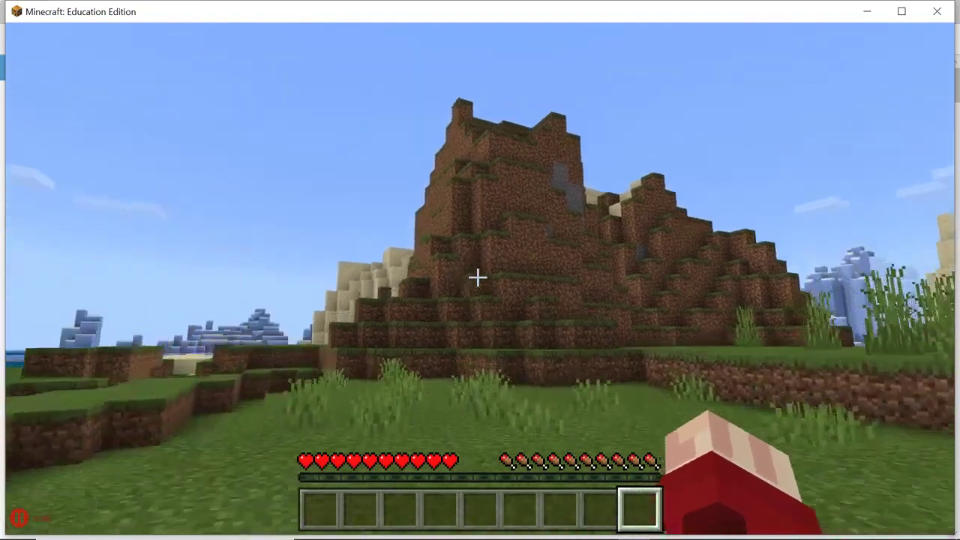
pyautogui.press('w')
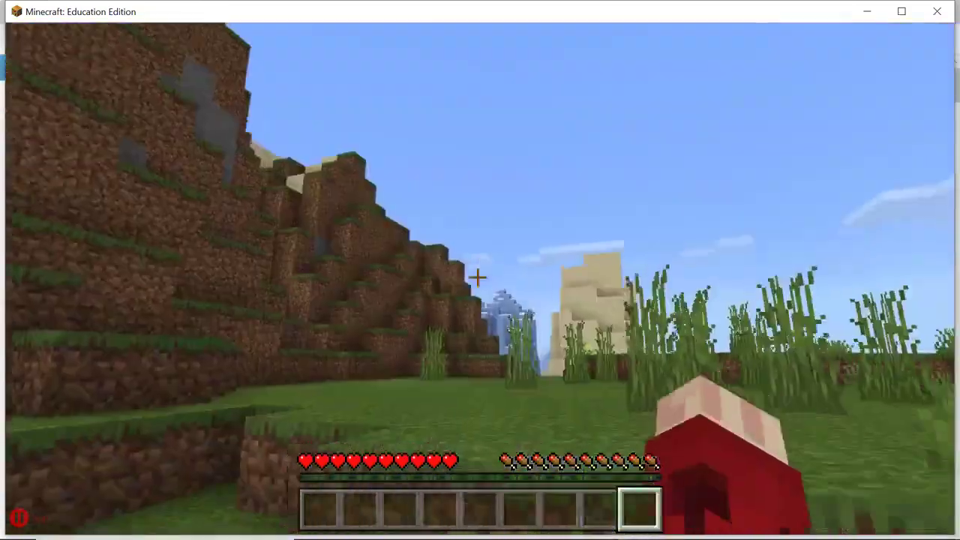
pyautogui.press('w')
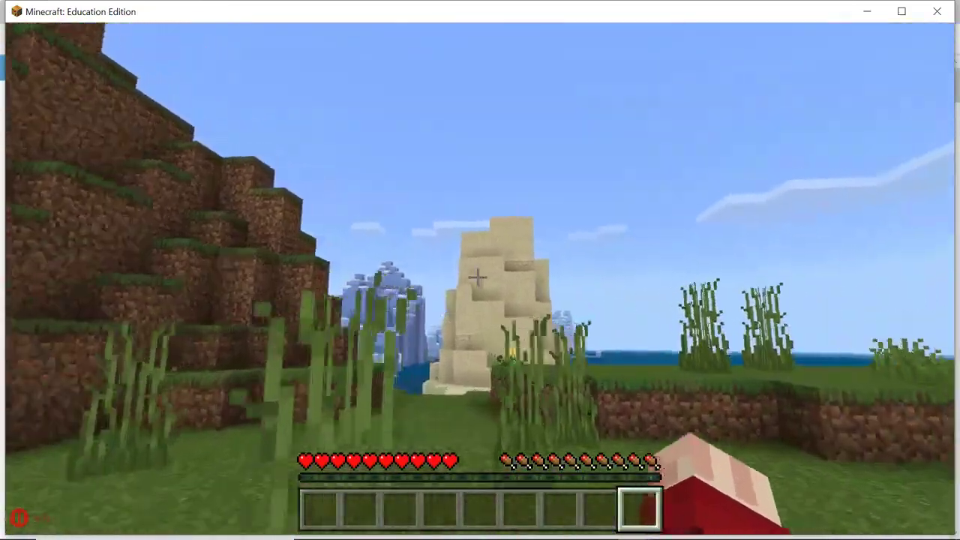
pyautogui.press('w')
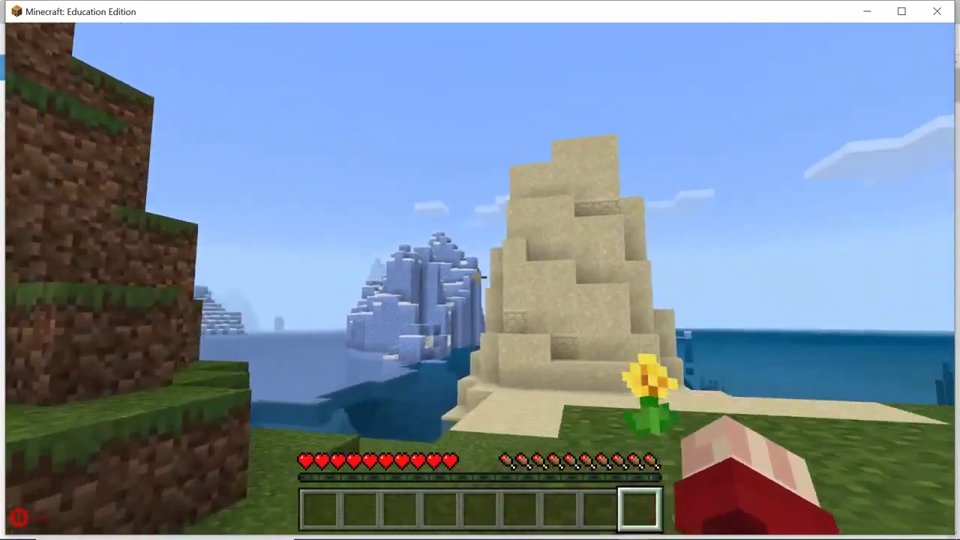
pyautogui.press('w')
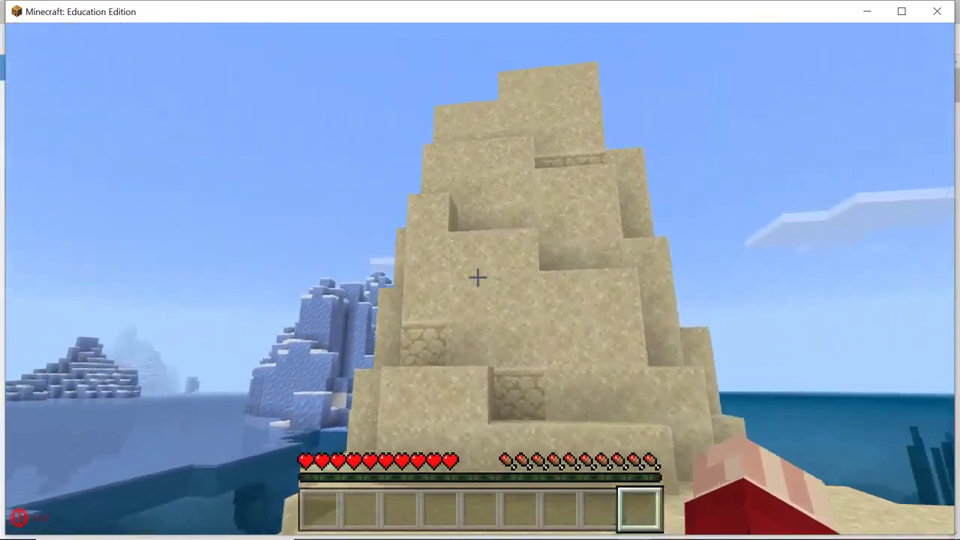
# Step: Climb the sand pillar and the sand wall beside the ocean
pyautogui.press('space')
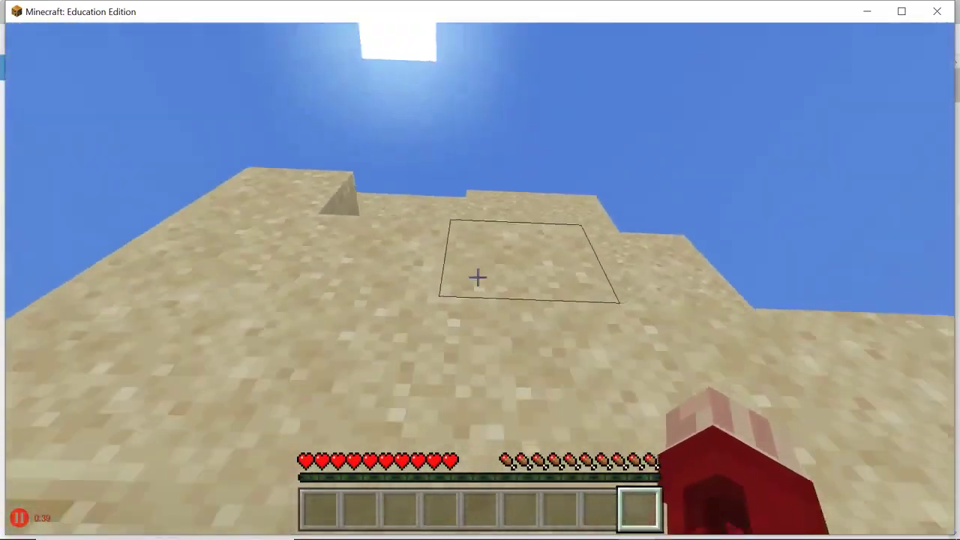
pyautogui.press('w')
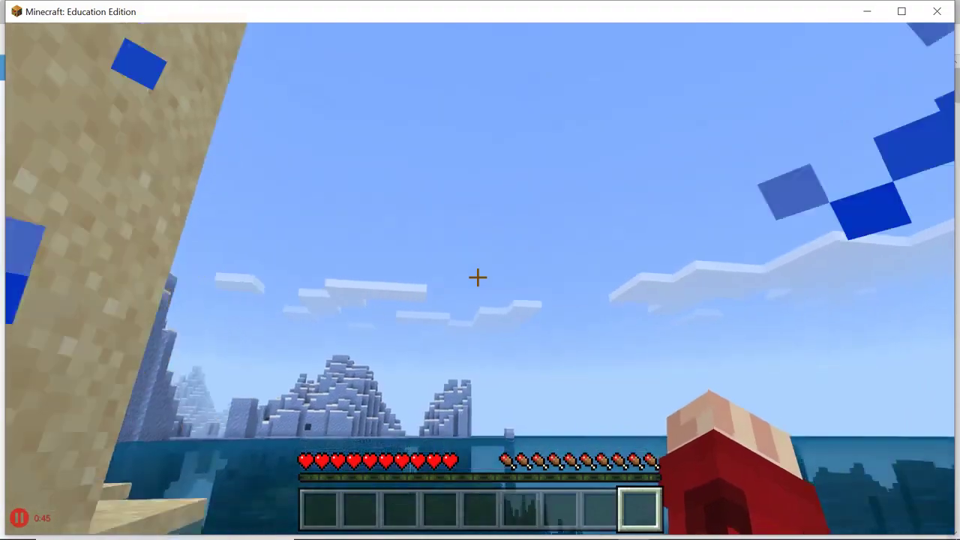
pyautogui.press('w')
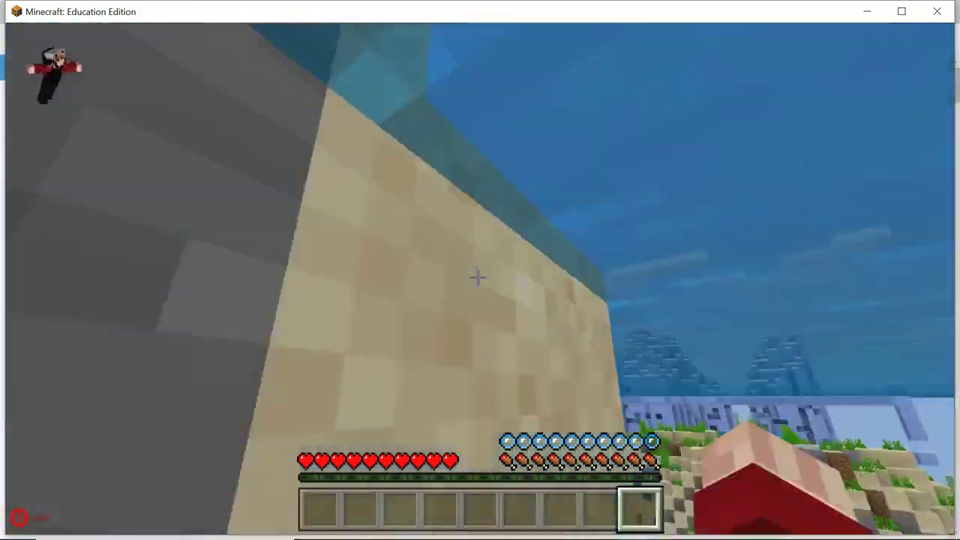
pyautogui.press('w')
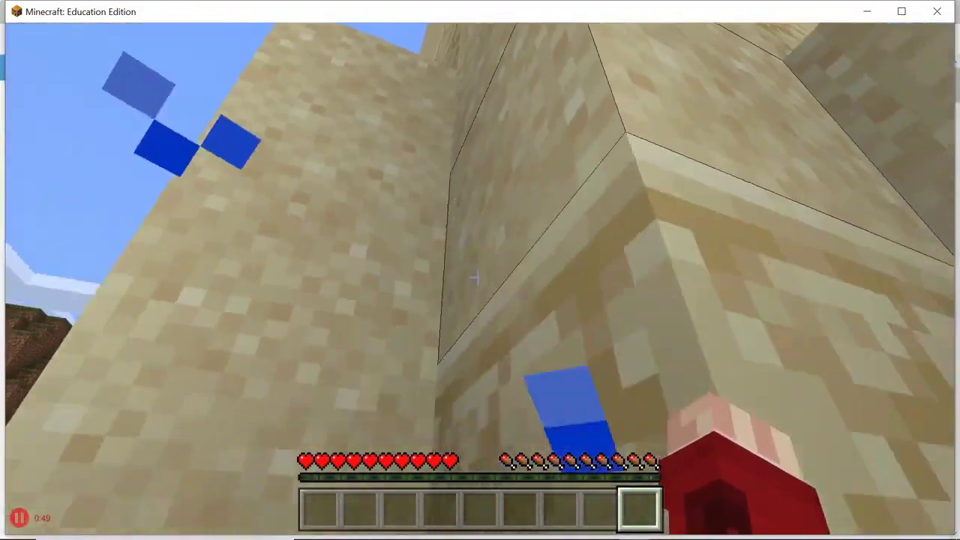
pyautogui.press('w')
pyautogui.press('space')
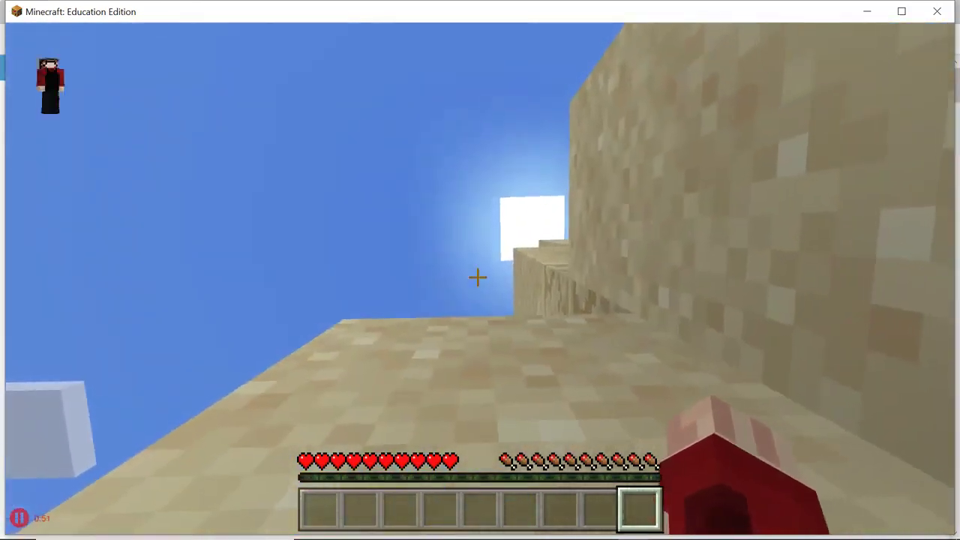
# Step: Swim from the sand wall across the water to the edge of the ice shelf
pyautogui.press('w')
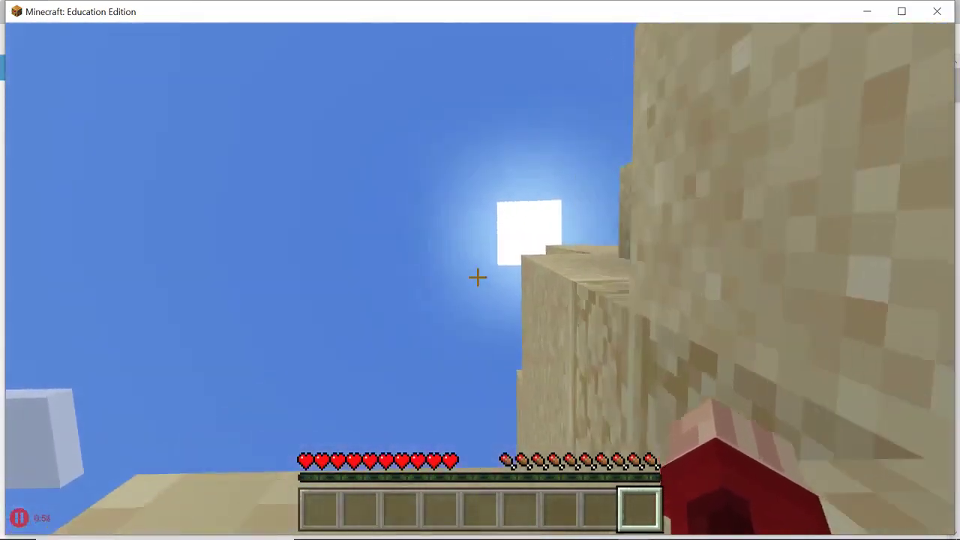
pyautogui.press('w')
pyautogui.press('space')
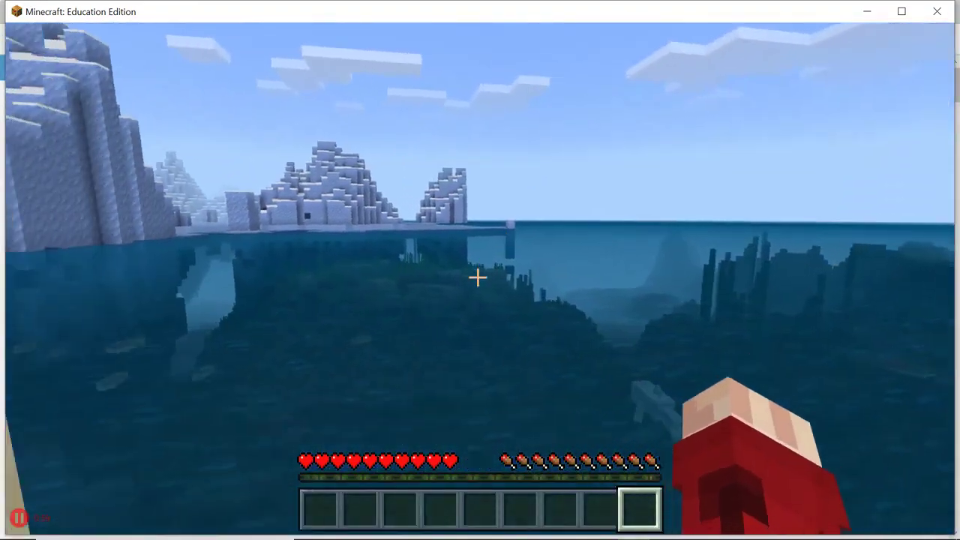
pyautogui.press('w')
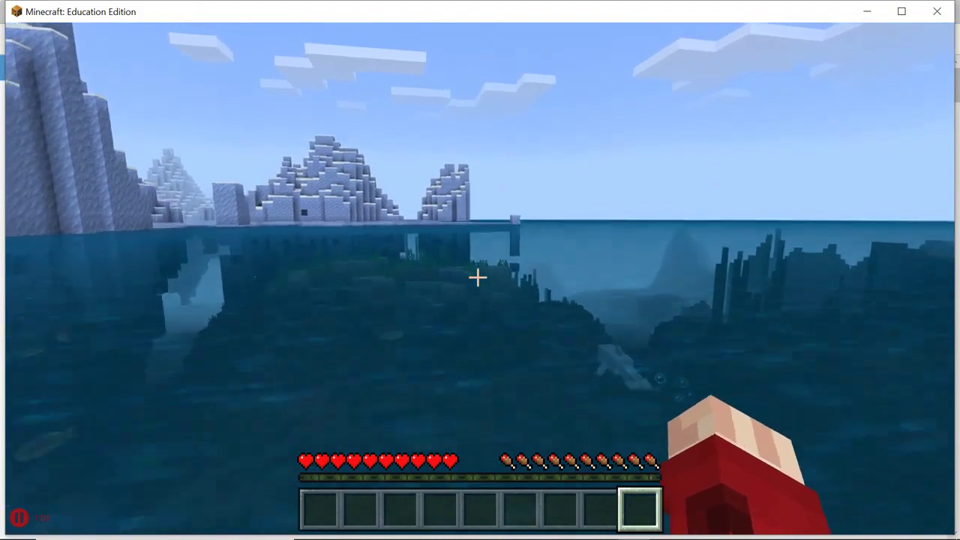
pyautogui.press('w')
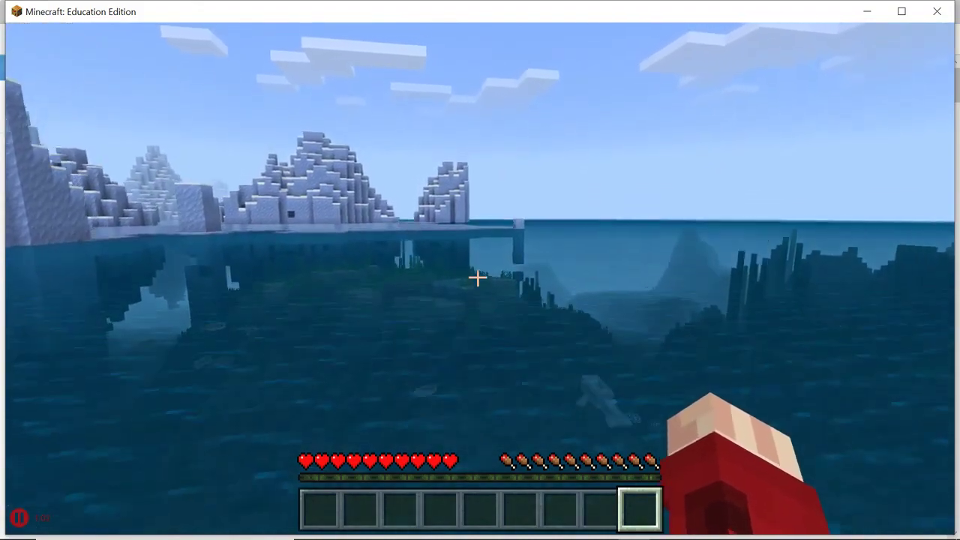
pyautogui.press('w')
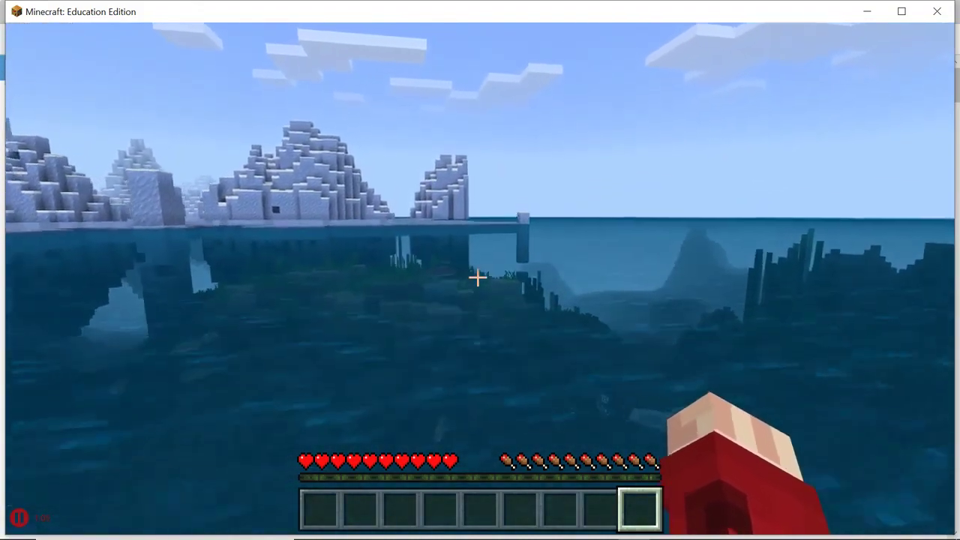
pyautogui.press('w')
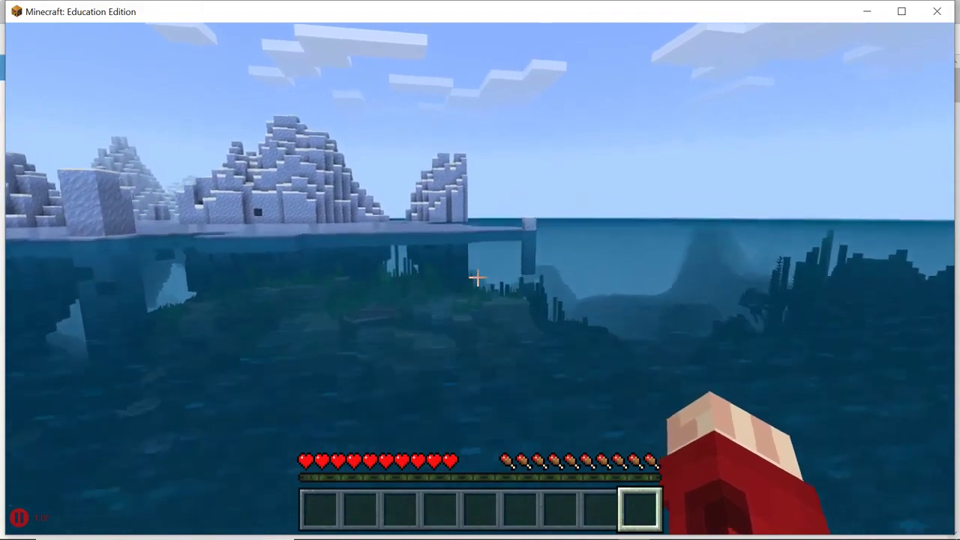
pyautogui.press('w')
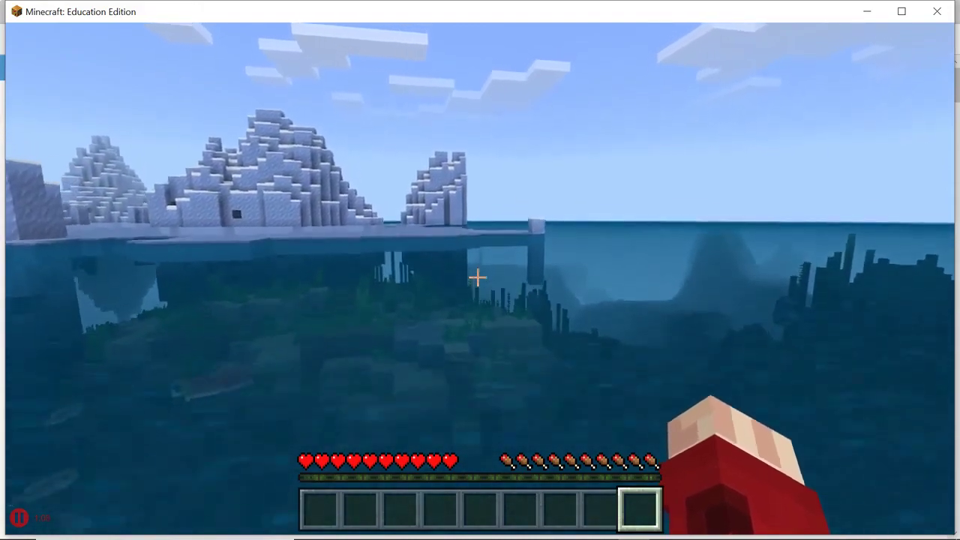
pyautogui.press('w')
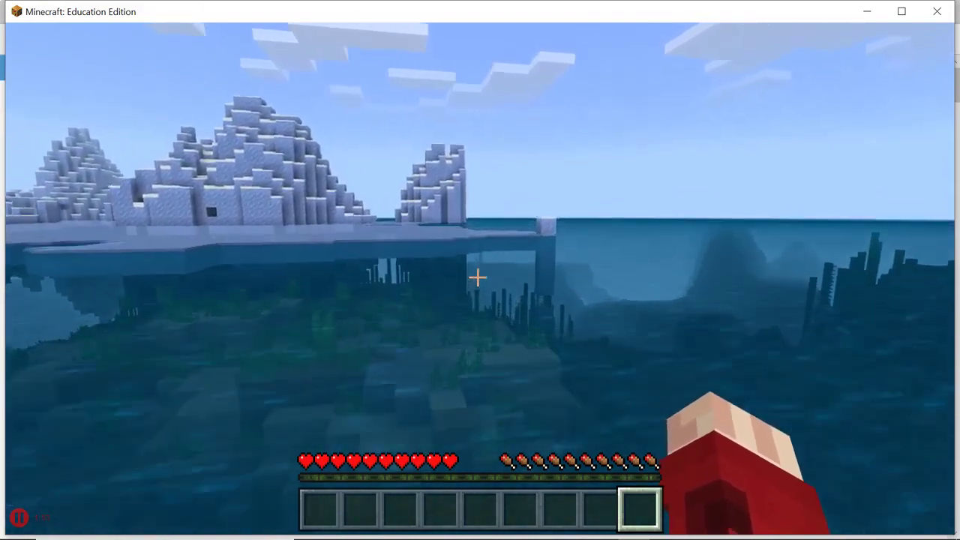
pyautogui.press('w')
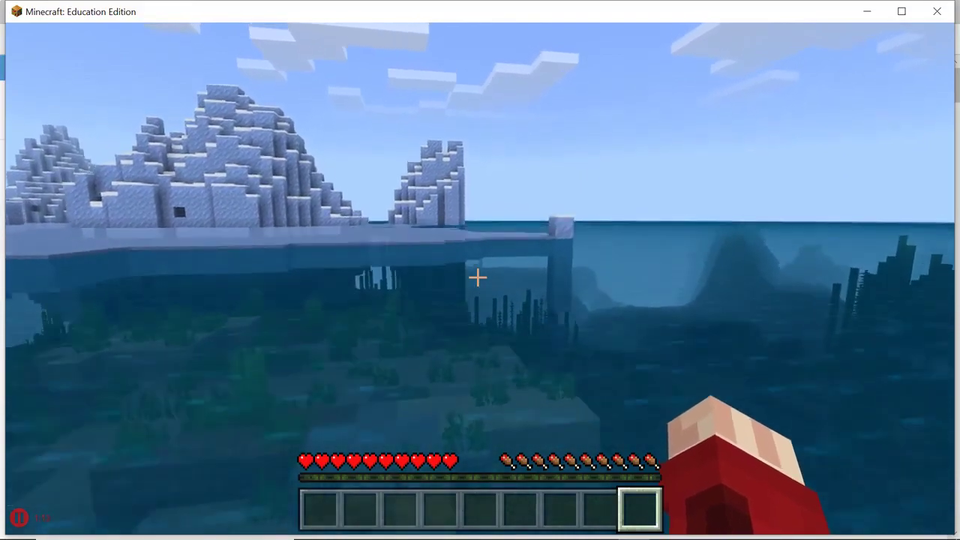
pyautogui.press('w')
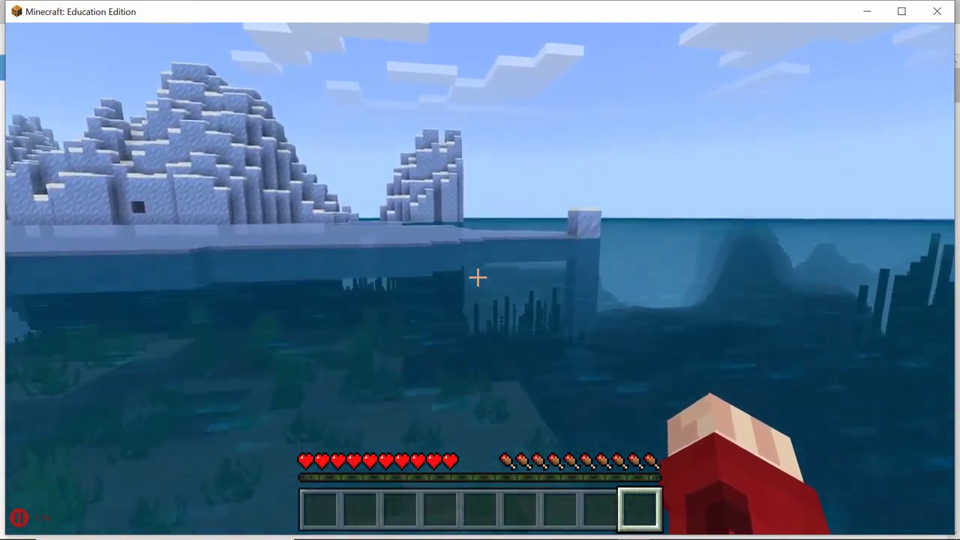
pyautogui.press('w')
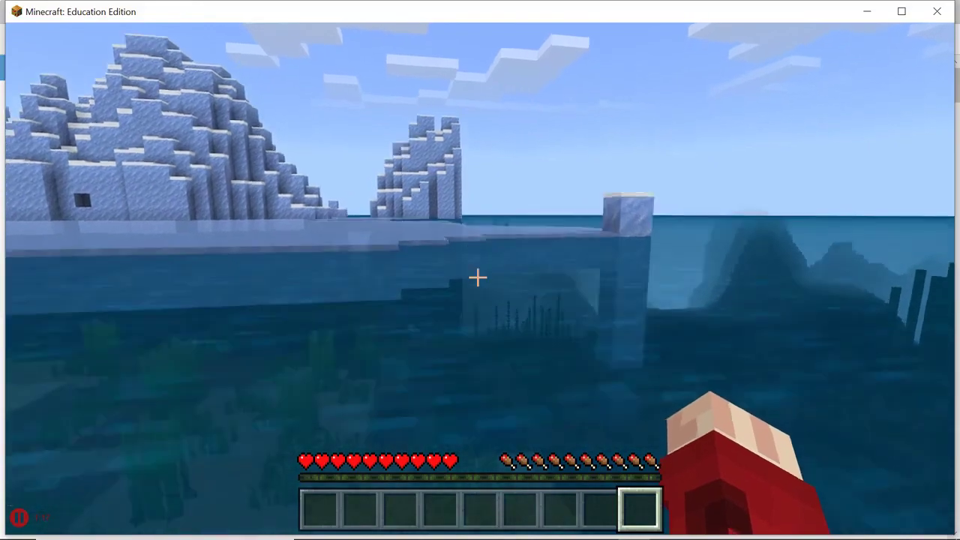
pyautogui.press('w')
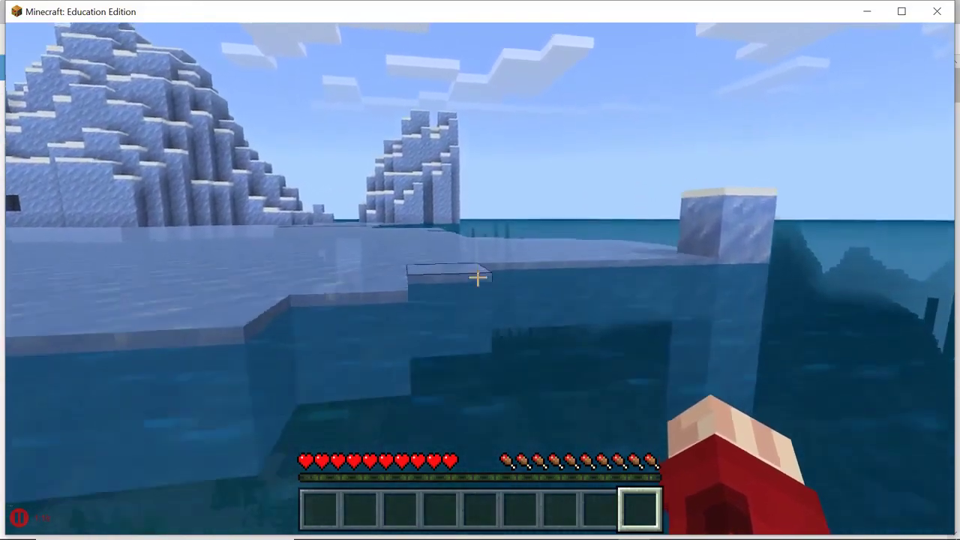
# Step: Walk across the ice among the icebergs and polar bears, then pause the game
pyautogui.press('w')
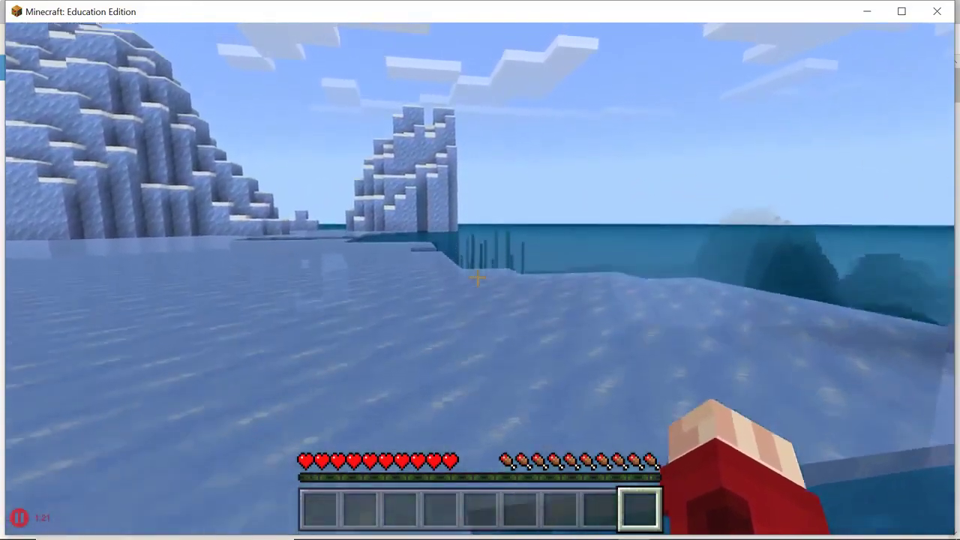
pyautogui.press('w')
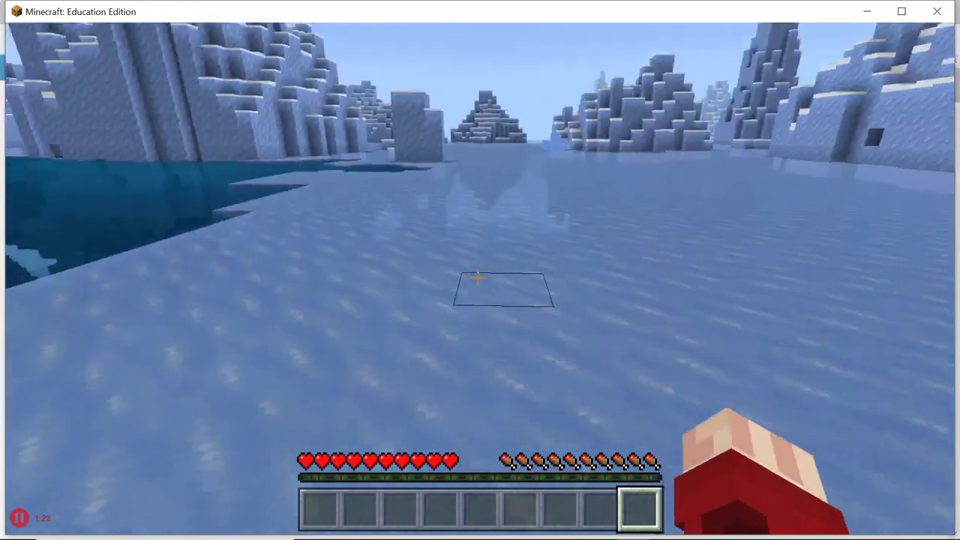
pyautogui.press('w')
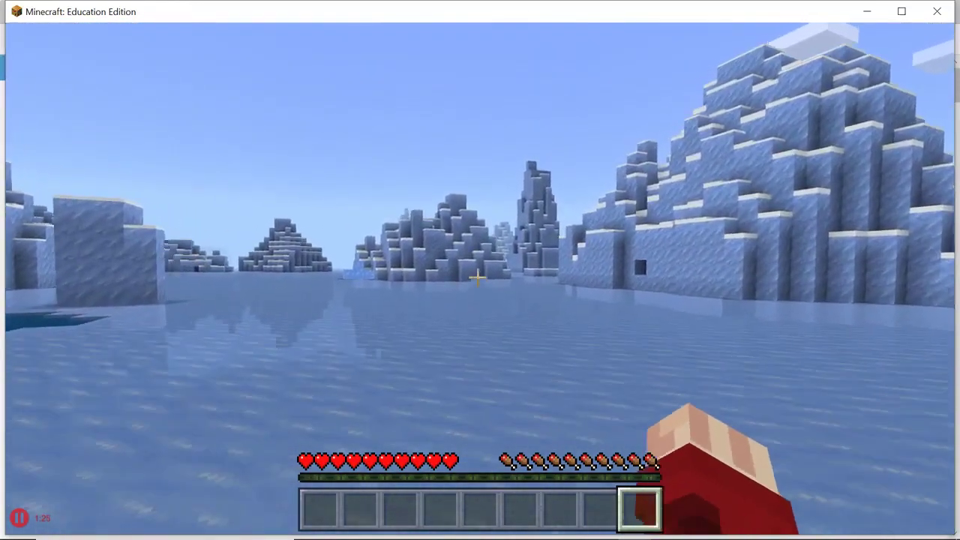
pyautogui.press('w')
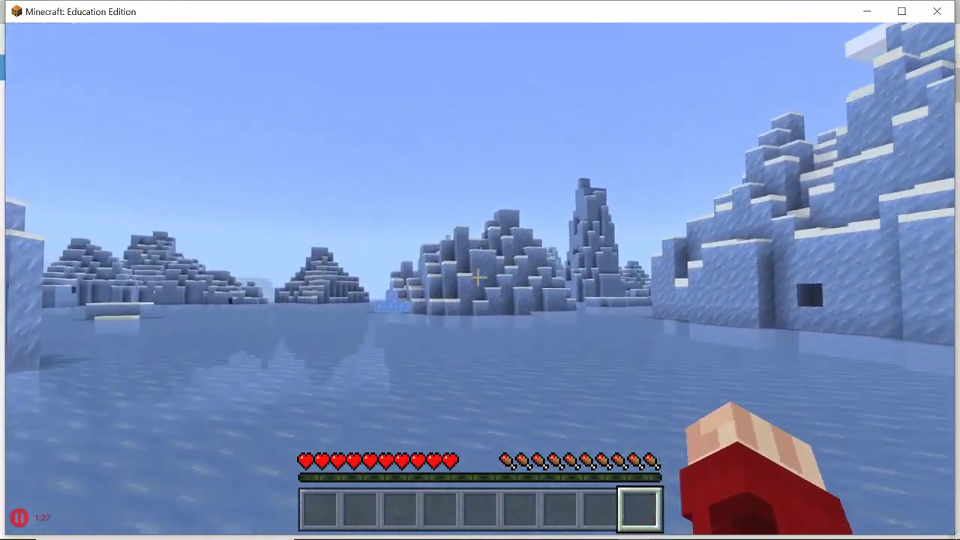
pyautogui.press('w')
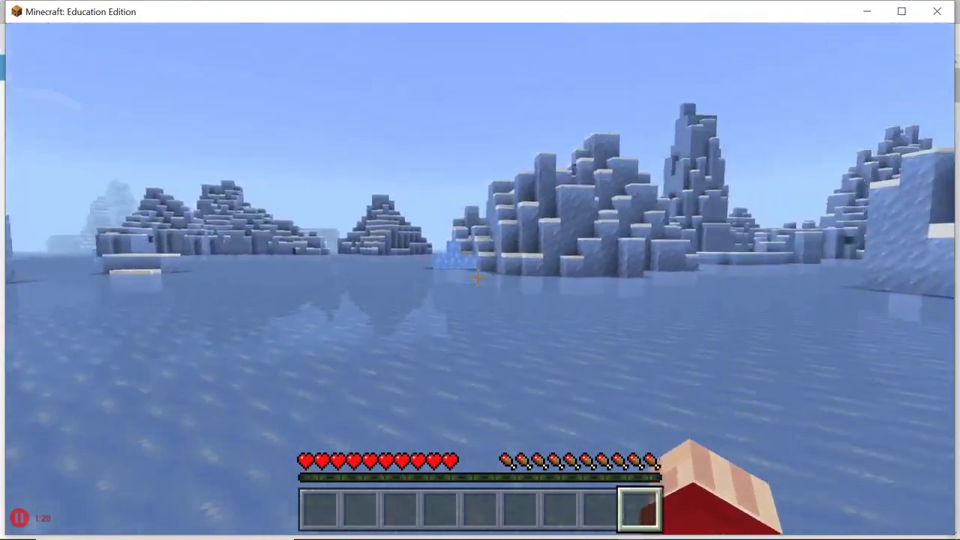
pyautogui.press('w')
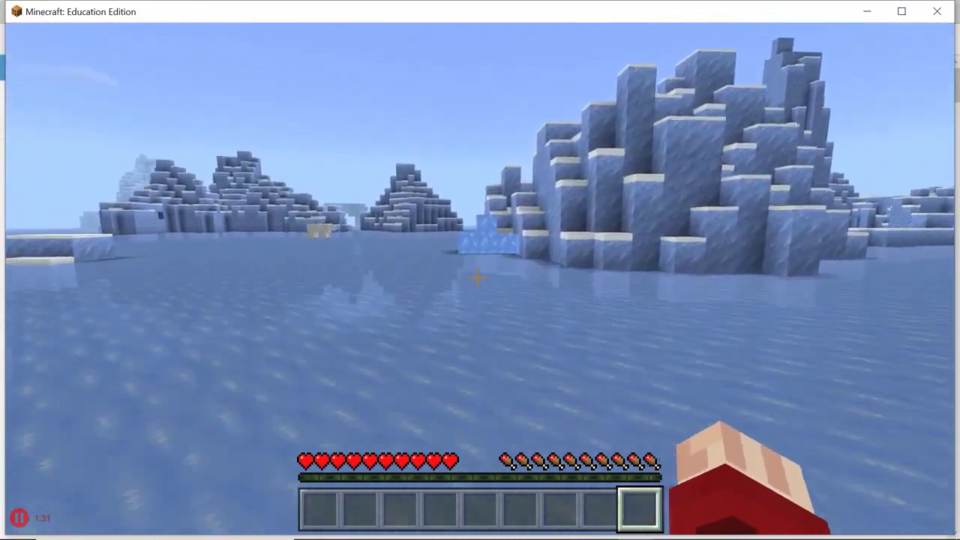
pyautogui.press('w')
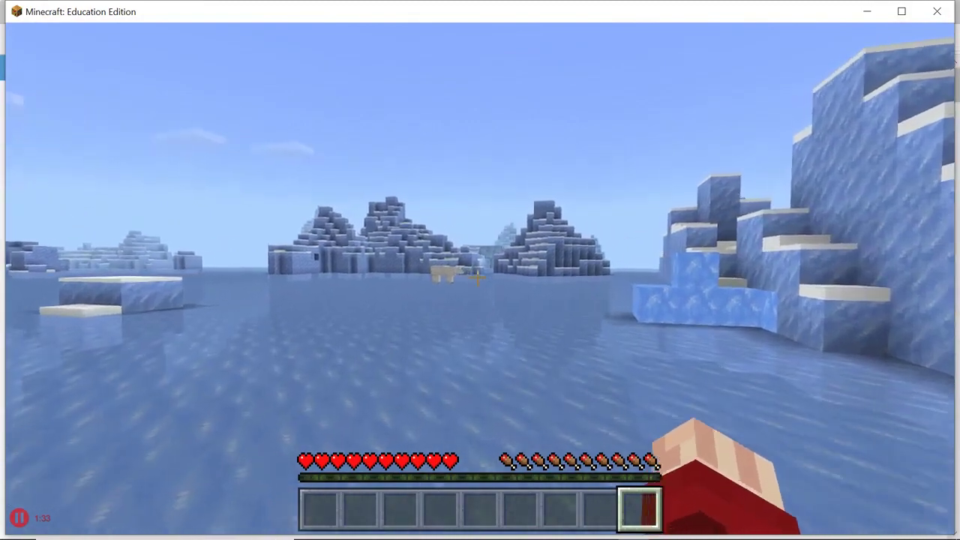
pyautogui.press('w')
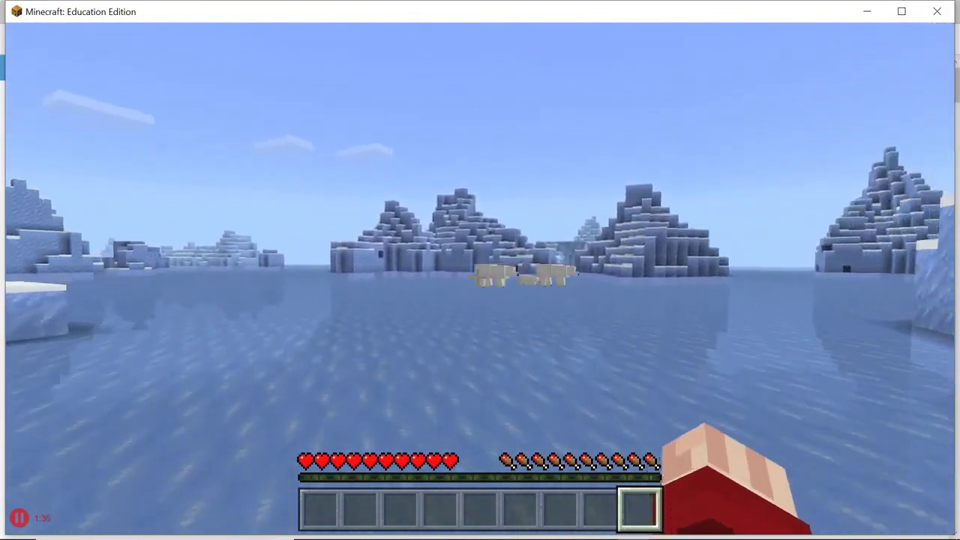
pyautogui.press('w')
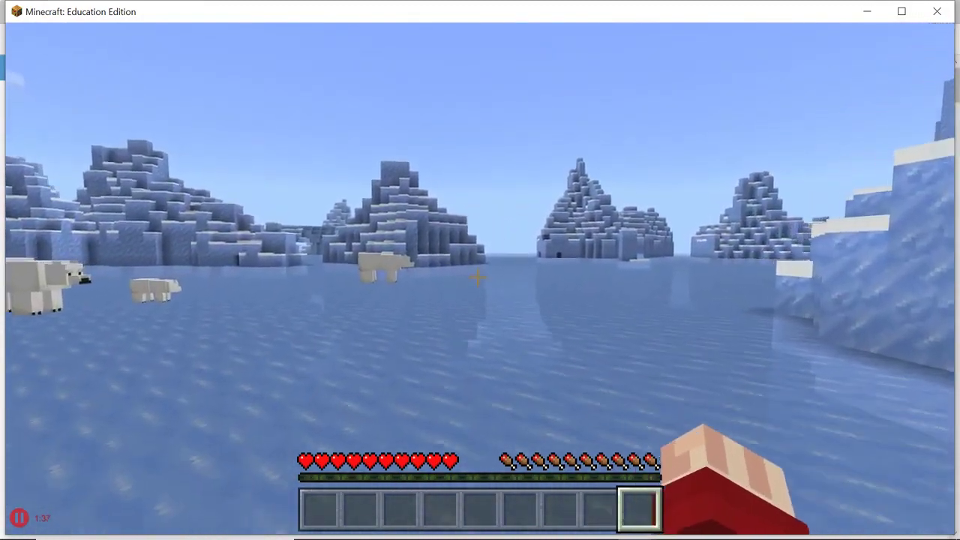
pyautogui.press('w')
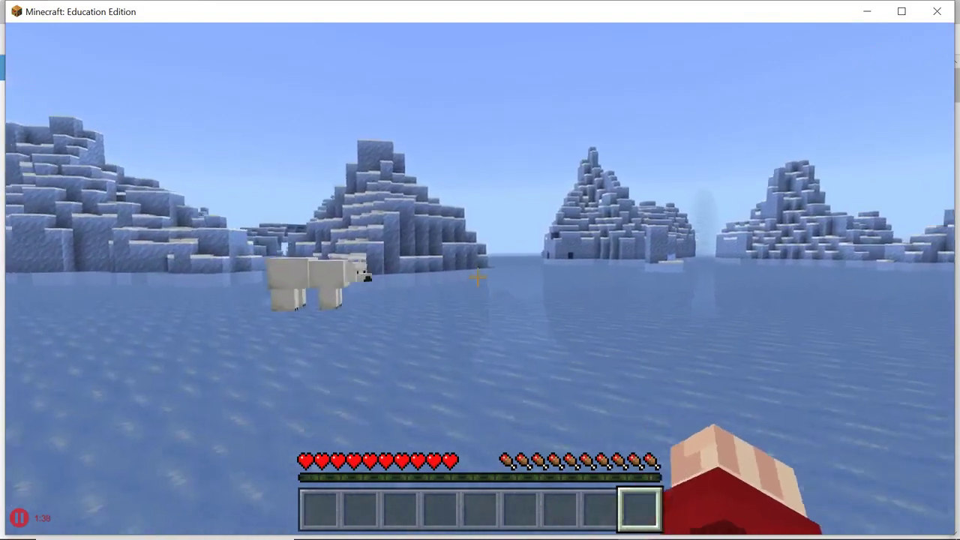
pyautogui.press('w')
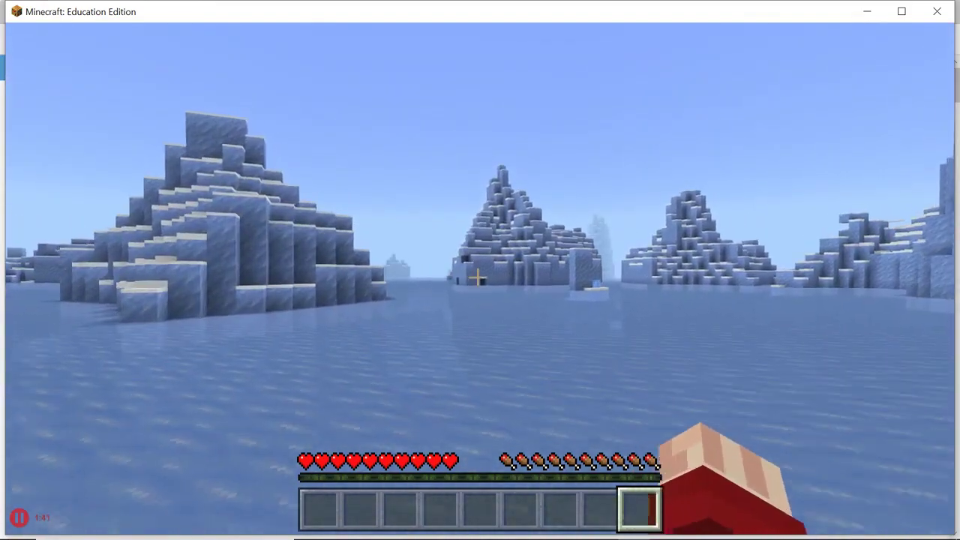
pyautogui.press('w')
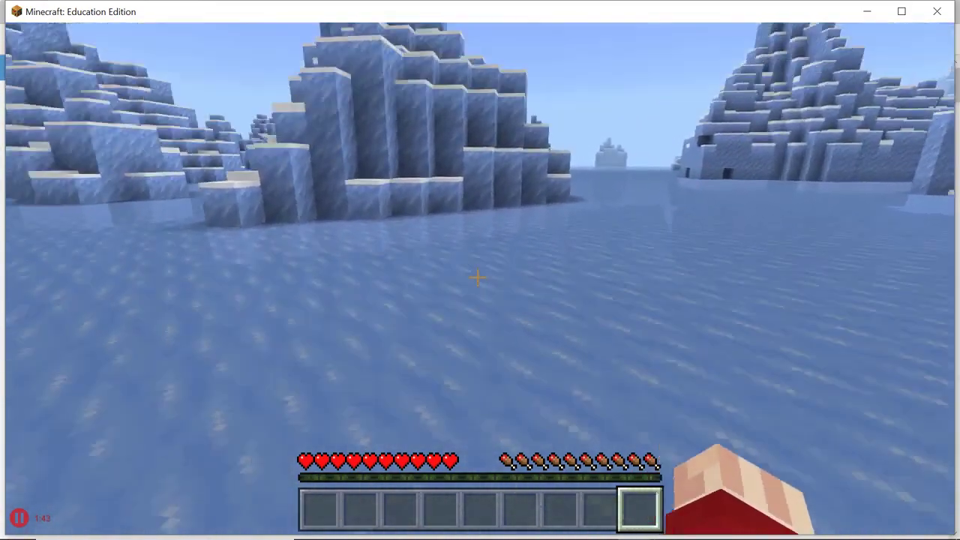
pyautogui.press('w')
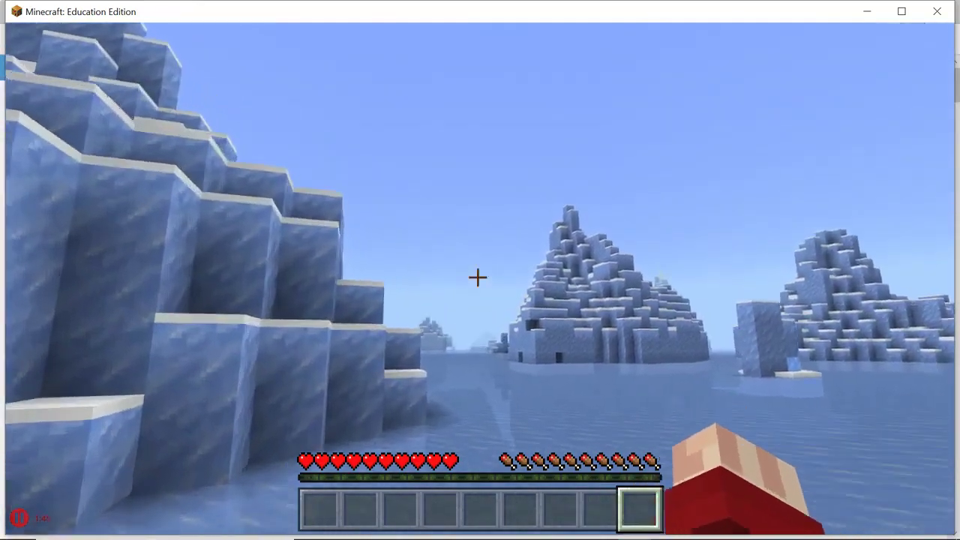
pyautogui.press('w')
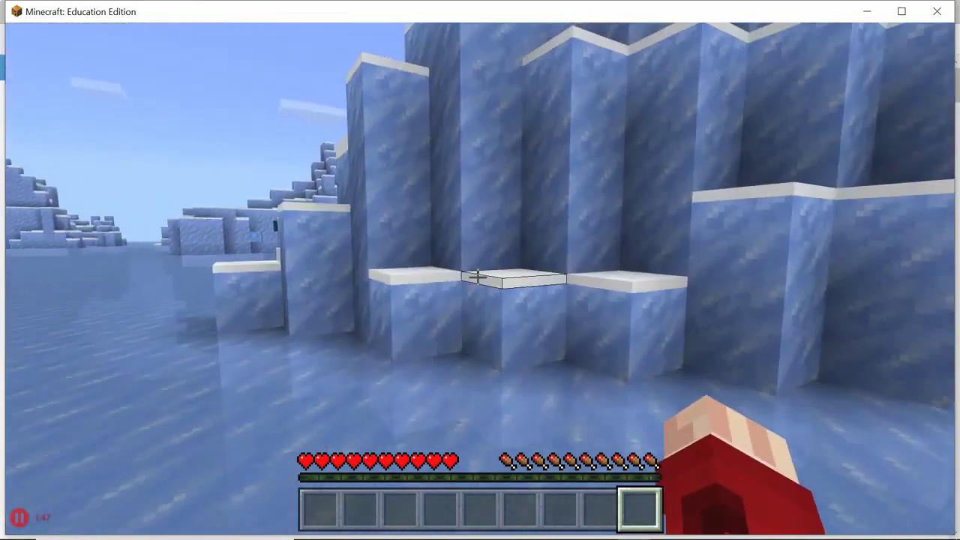
pyautogui.press('Escape')
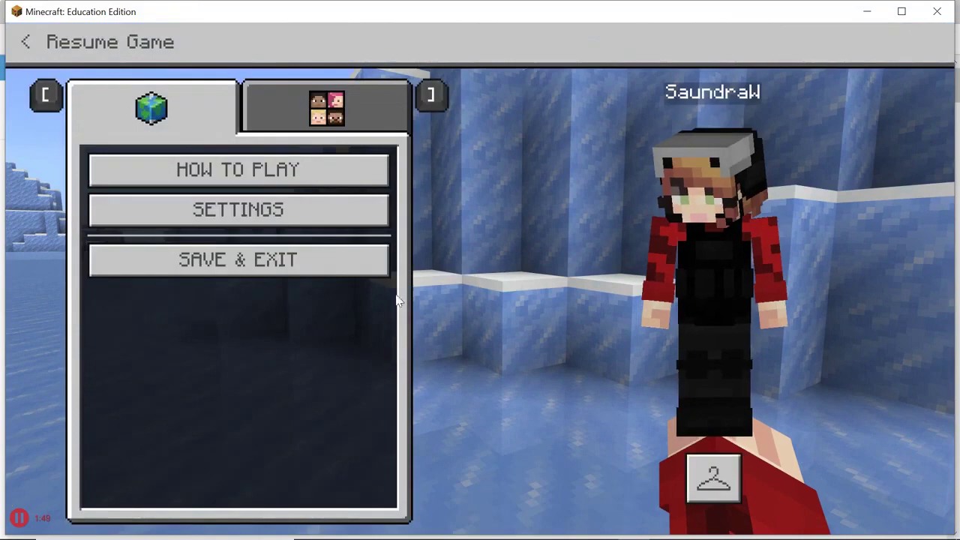
# Step: Finish the recording and publish it with Save As Video File as an MP4 on the Desktop
pyautogui.click(19, 520)
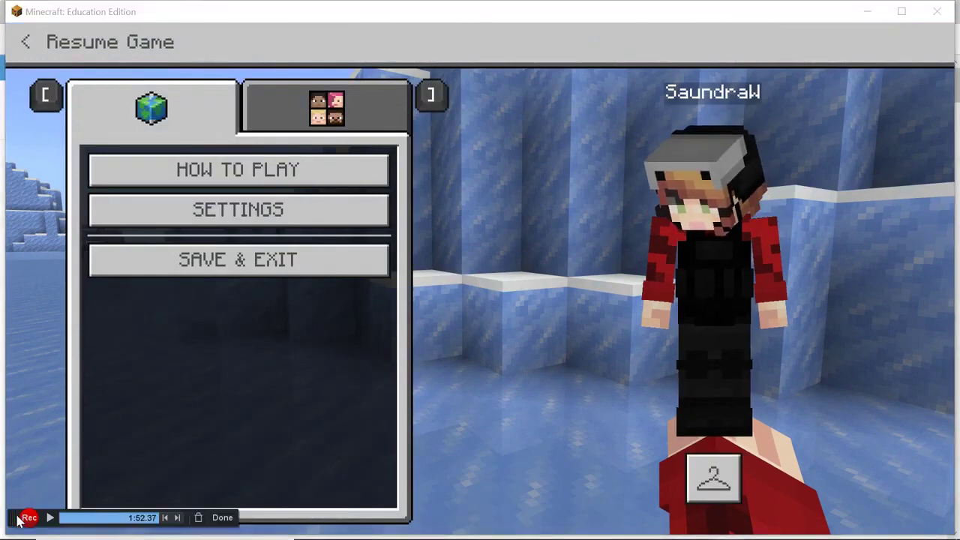
pyautogui.click(222, 518)
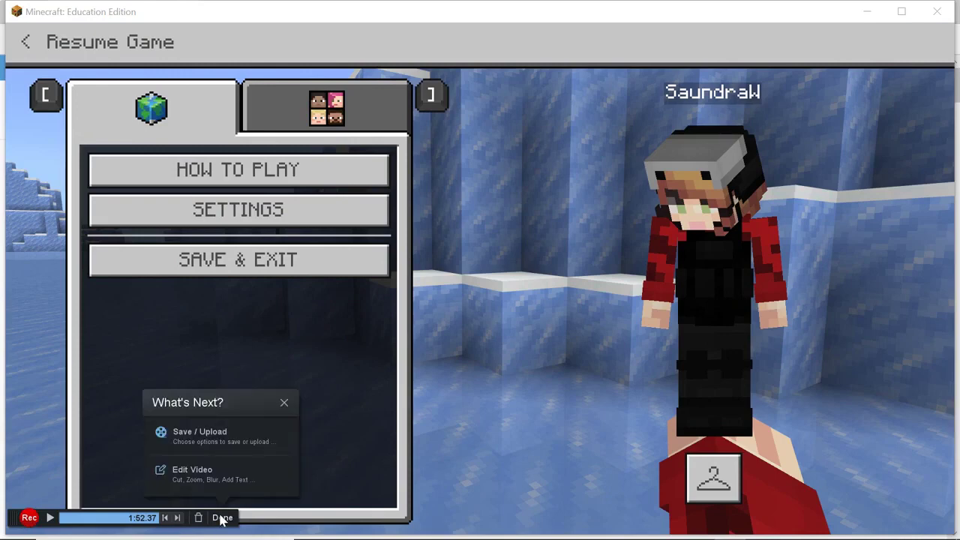
pyautogui.click(215, 442)
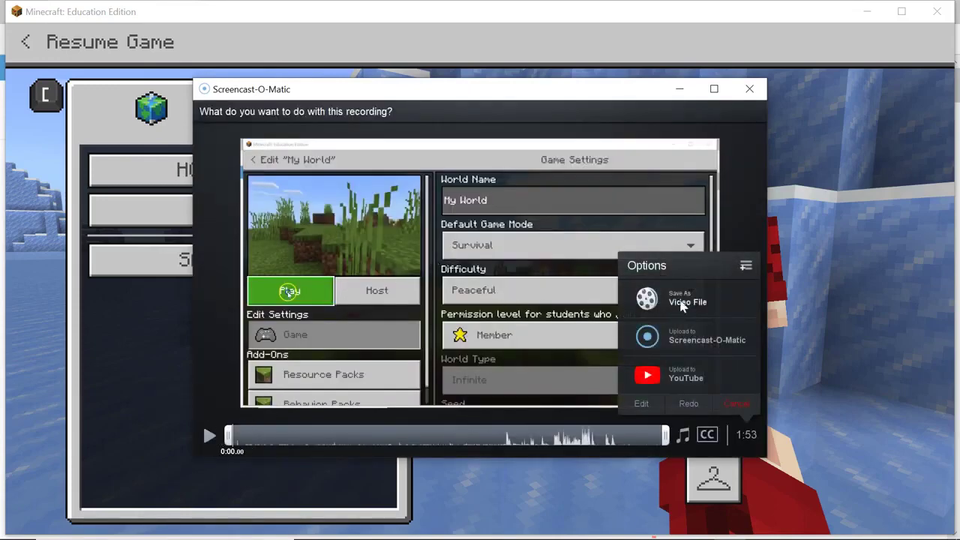
pyautogui.click(688, 300)
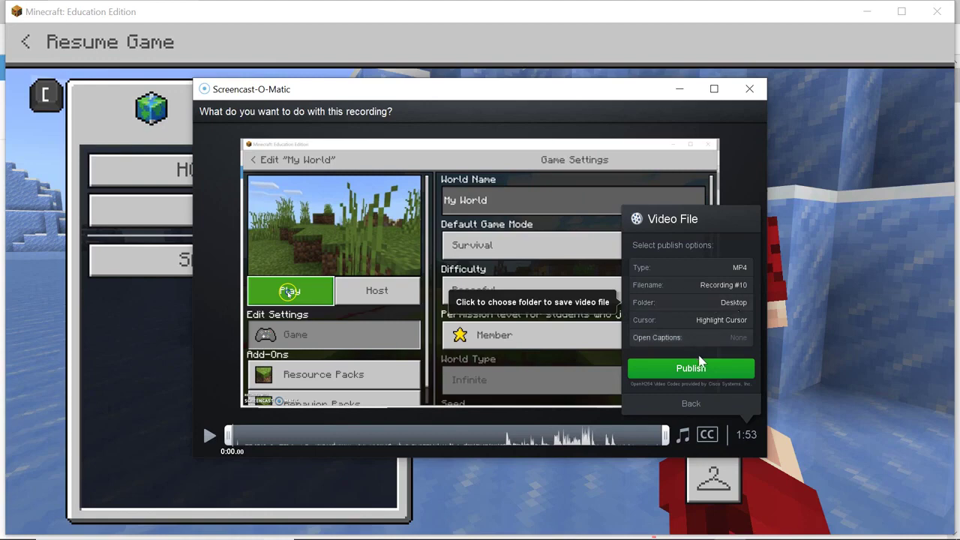
pyautogui.click(691, 368)
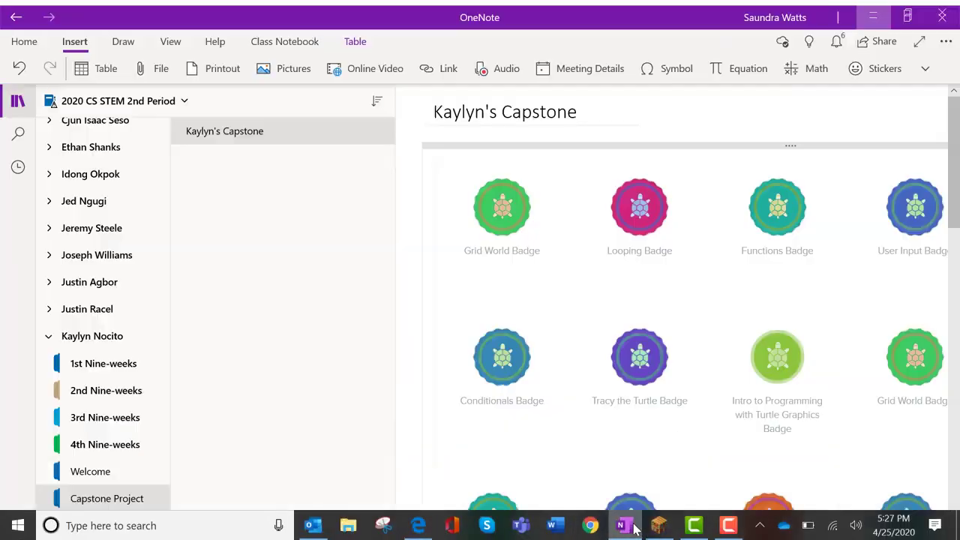
# Step: Switch to the 2020 CS STEM 1st Period notebook and open the student's 4th Nine-weeks IIAB page
pyautogui.click(184, 96)
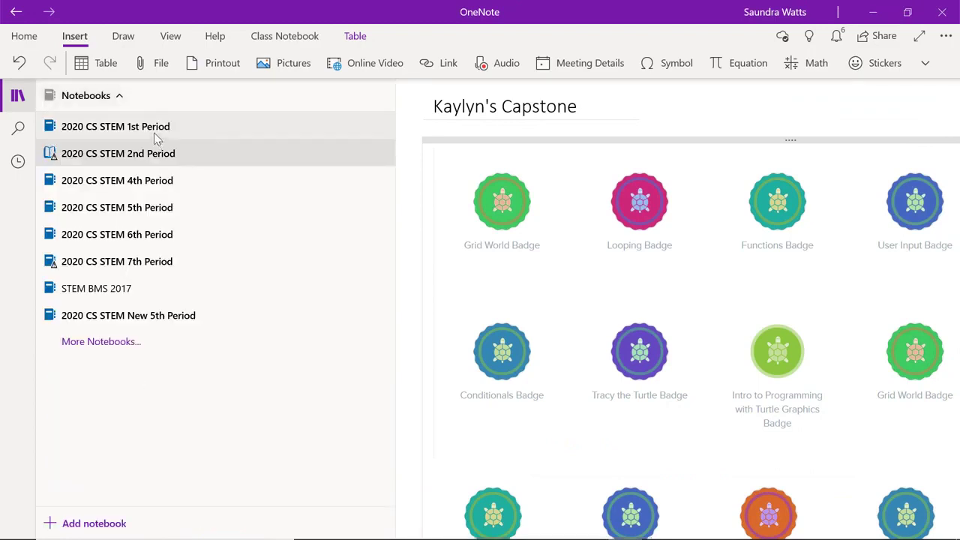
pyautogui.click(154, 134)
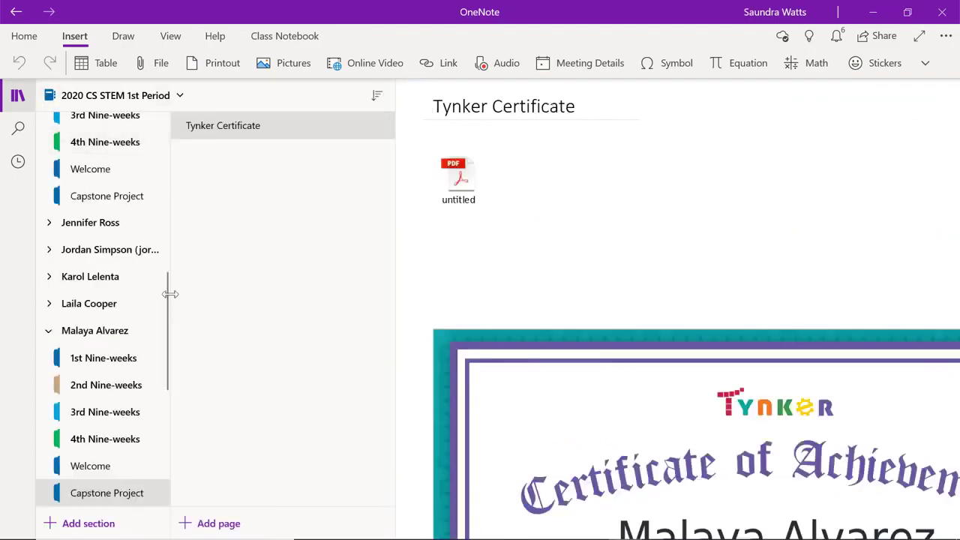
pyautogui.scroll(-5, 169, 316)
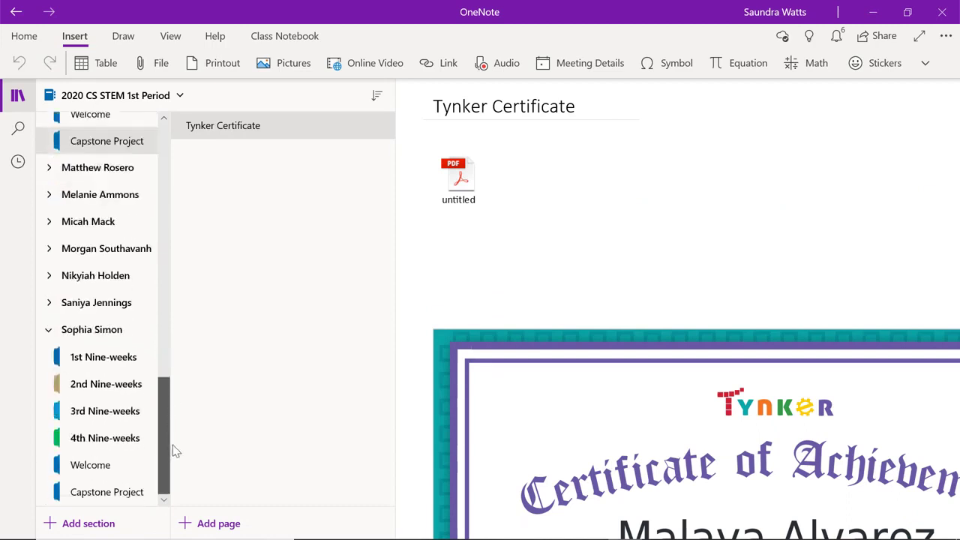
pyautogui.scroll(15, 180, 358)
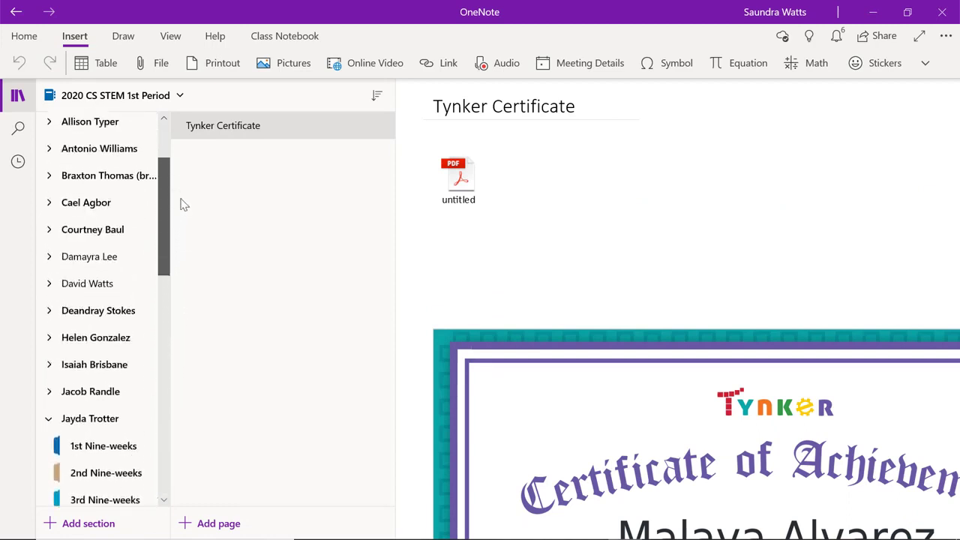
pyautogui.click(52, 288)
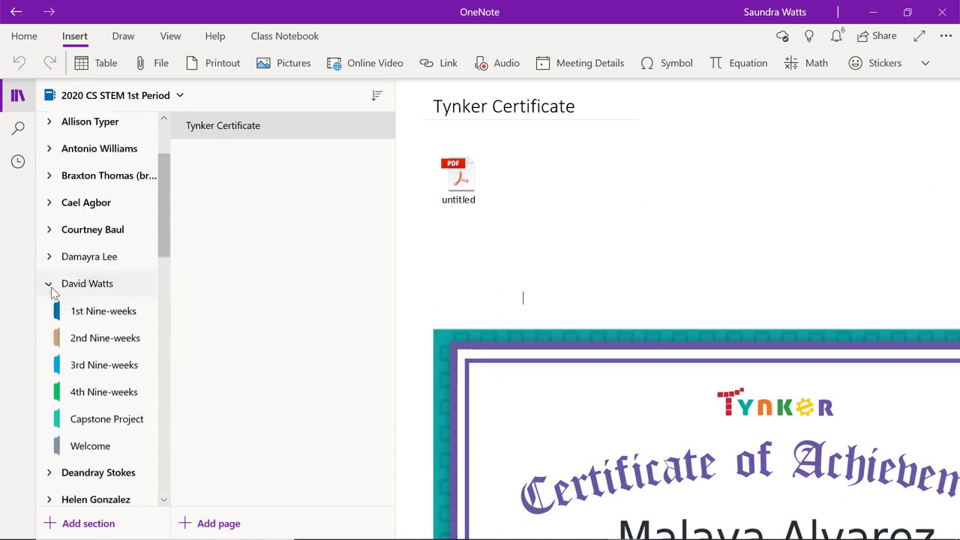
pyautogui.click(105, 398)
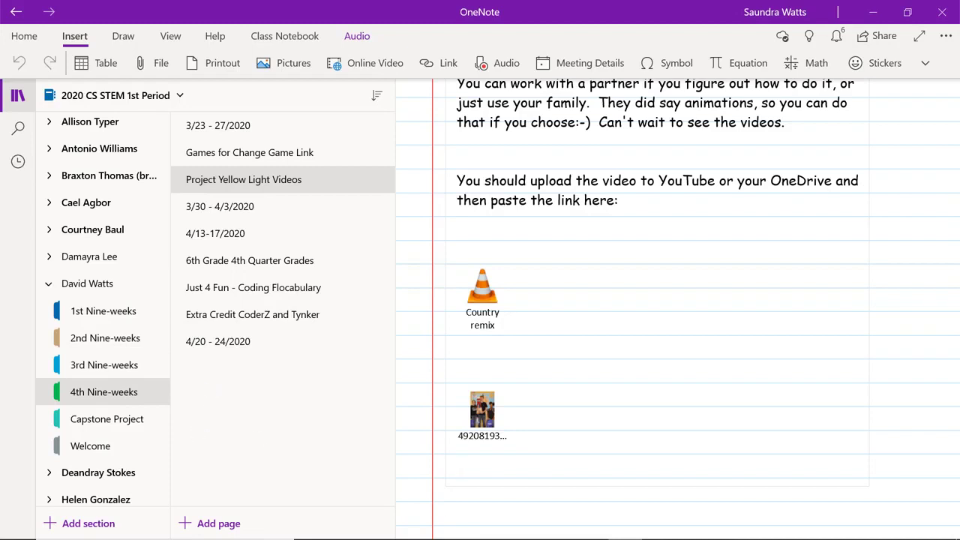
pyautogui.click(727, 525)
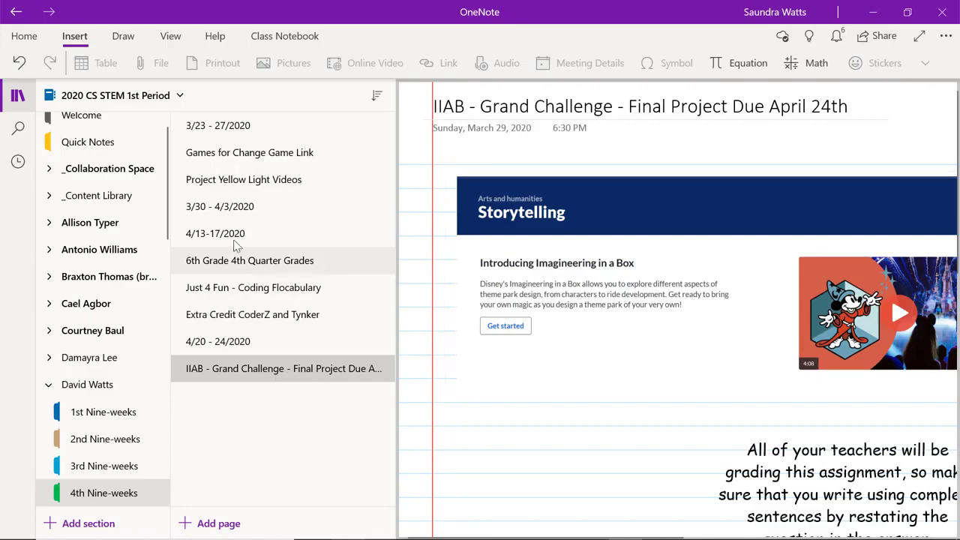
# Step: Swap the laptop-and-pictures sentence for the heading 'My Minecraft World' followed by a new line
pyautogui.click(23, 103)
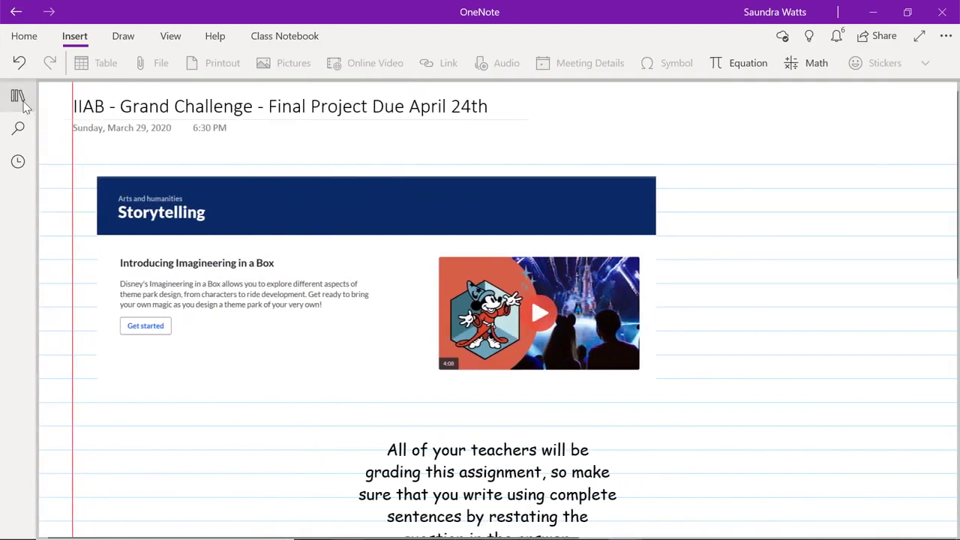
pyautogui.moveTo(957, 171); pyautogui.dragTo(958, 306)
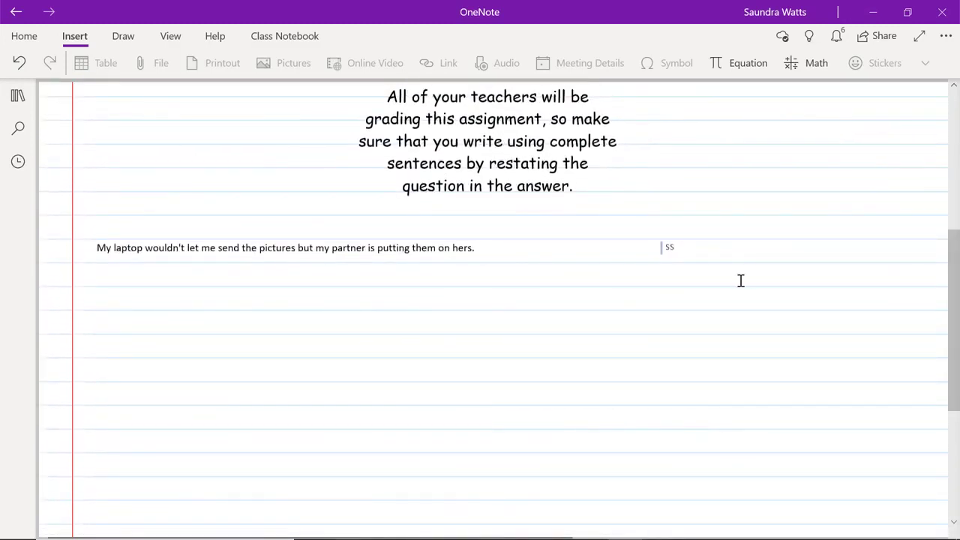
pyautogui.moveTo(98, 248); pyautogui.dragTo(483, 260)
pyautogui.press('BackSpace')
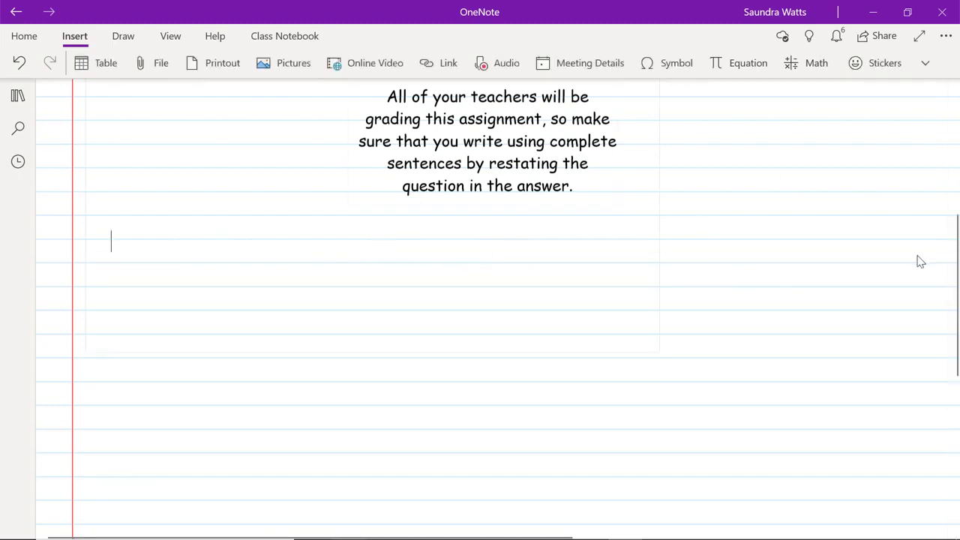
pyautogui.write('My Minecraft Wor')
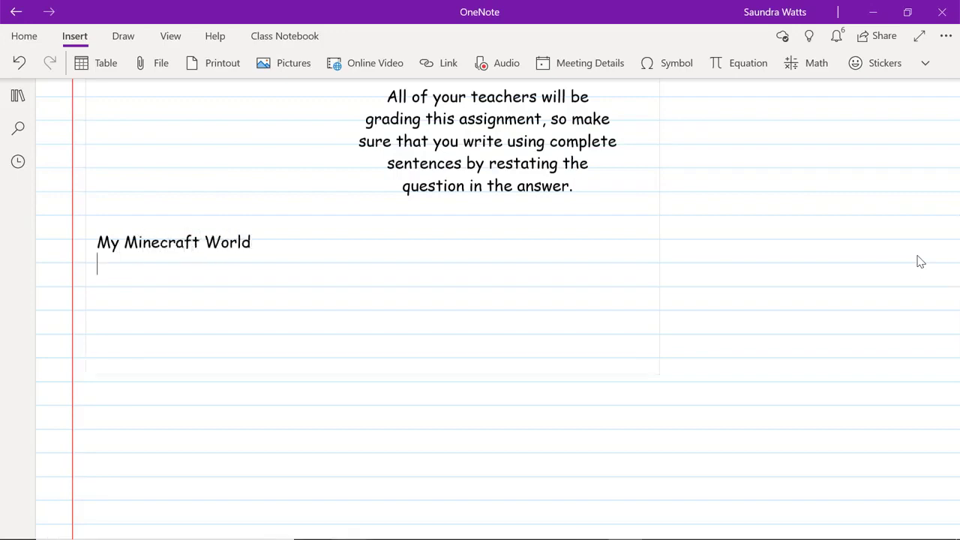
pyautogui.write('ld')
pyautogui.press('Return')
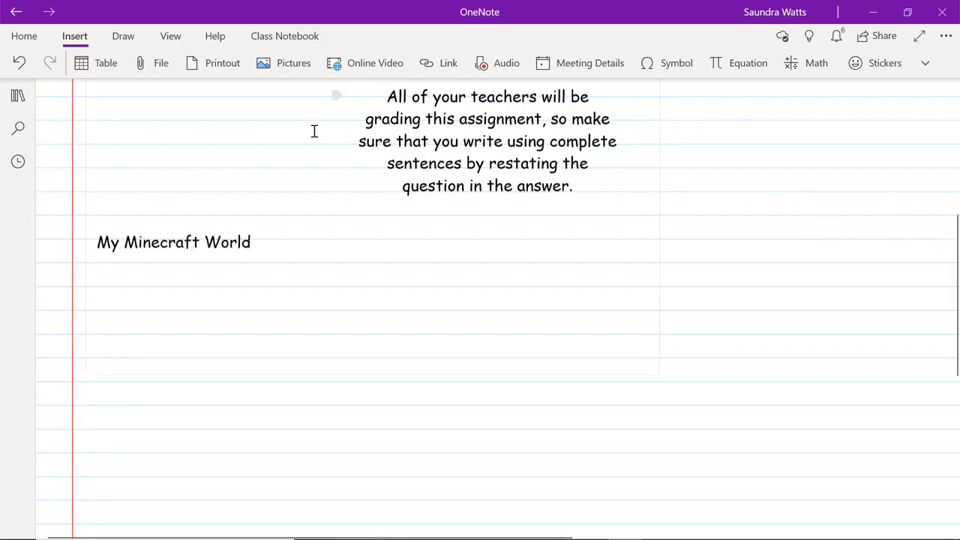
# Step: Attach My Minecraft World.mcworld from the Desktop as a file under its heading
pyautogui.click(145, 66)
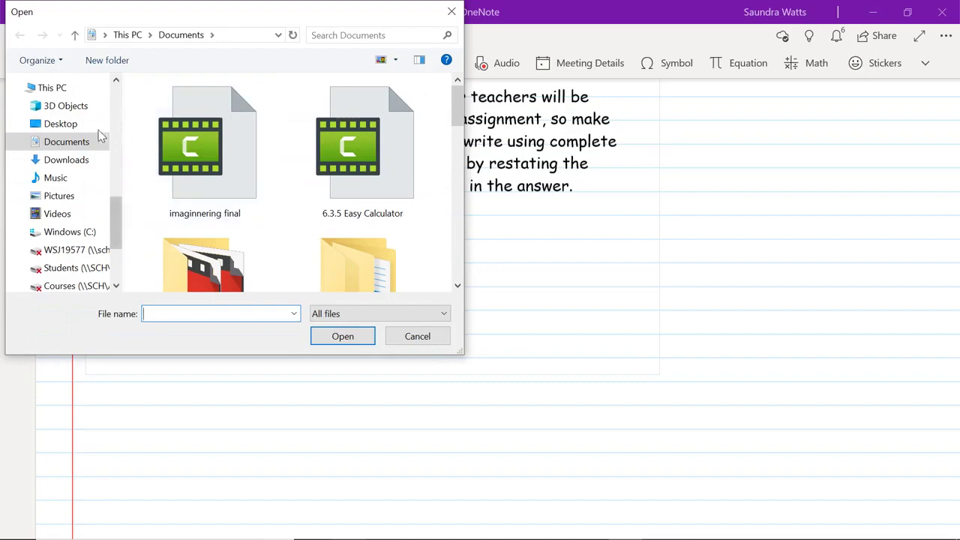
pyautogui.click(64, 127)
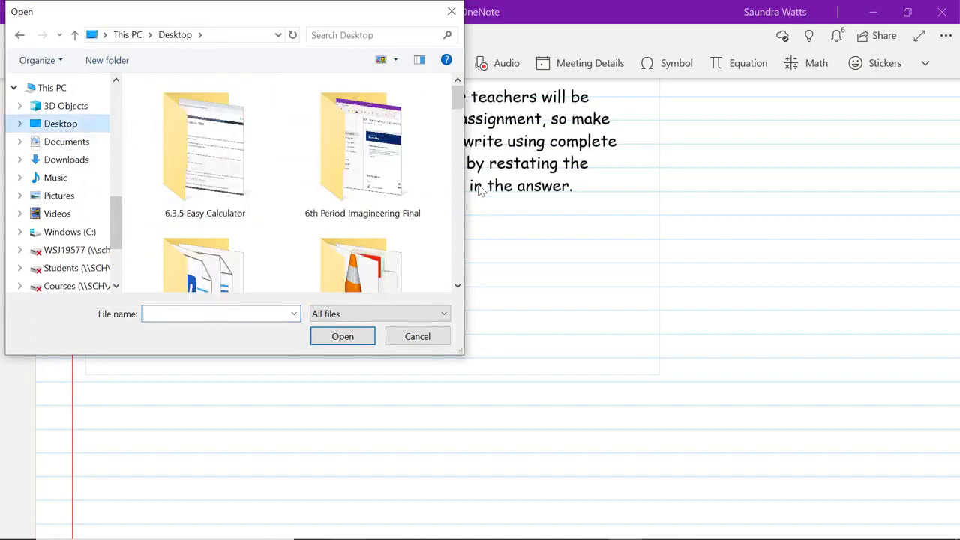
pyautogui.moveTo(457, 100); pyautogui.dragTo(457, 244)
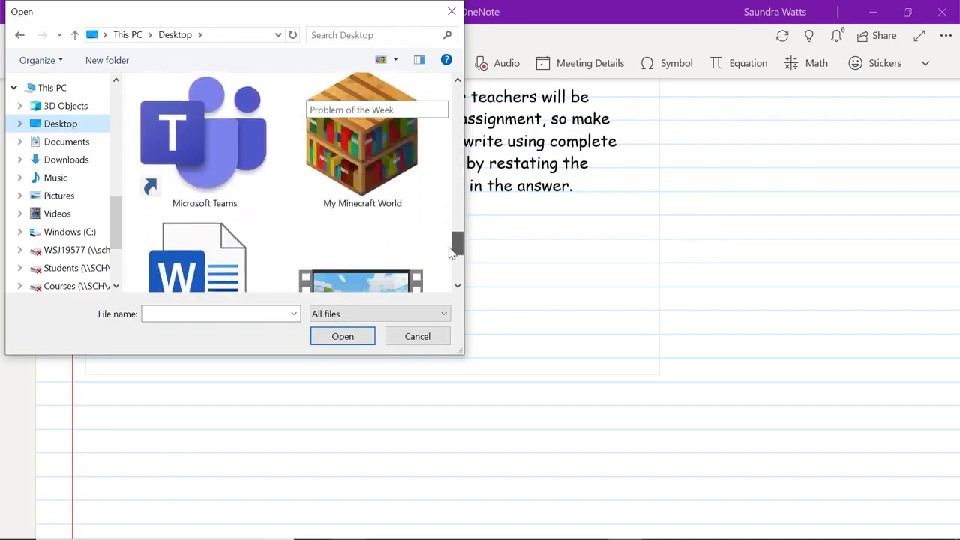
pyautogui.doubleClick(383, 168)
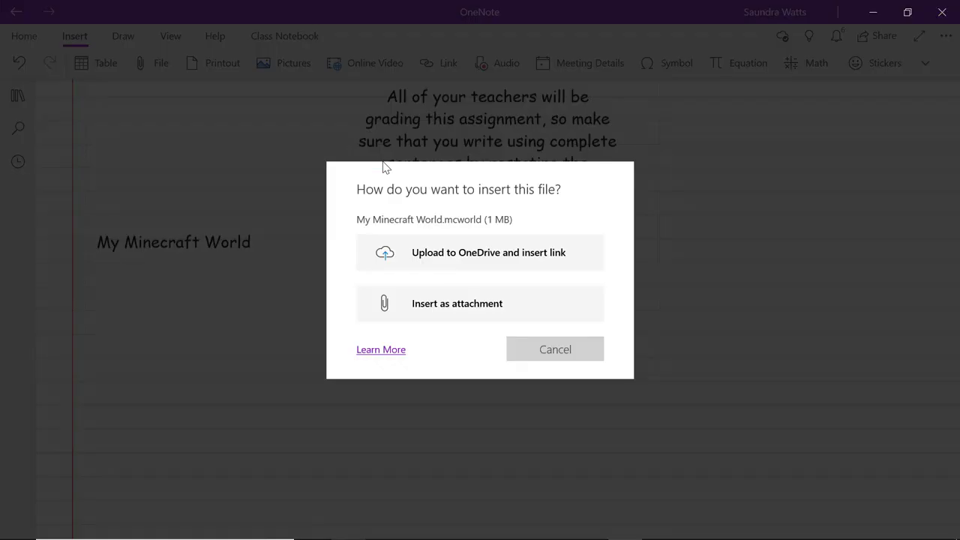
pyautogui.click(414, 318)
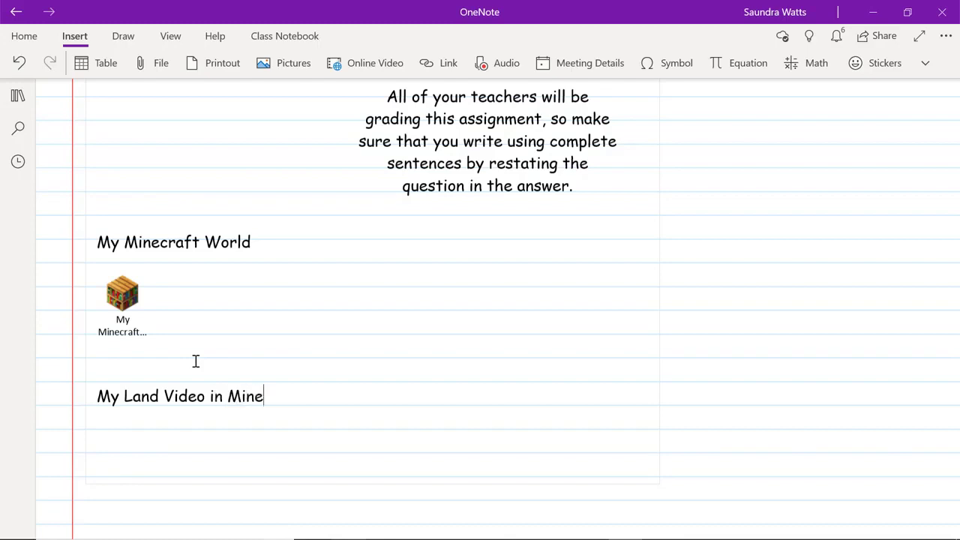
# Step: Attach the Desktop video Recording #10 below the 'My Land Video in Minecraft' heading
pyautogui.press('Return')
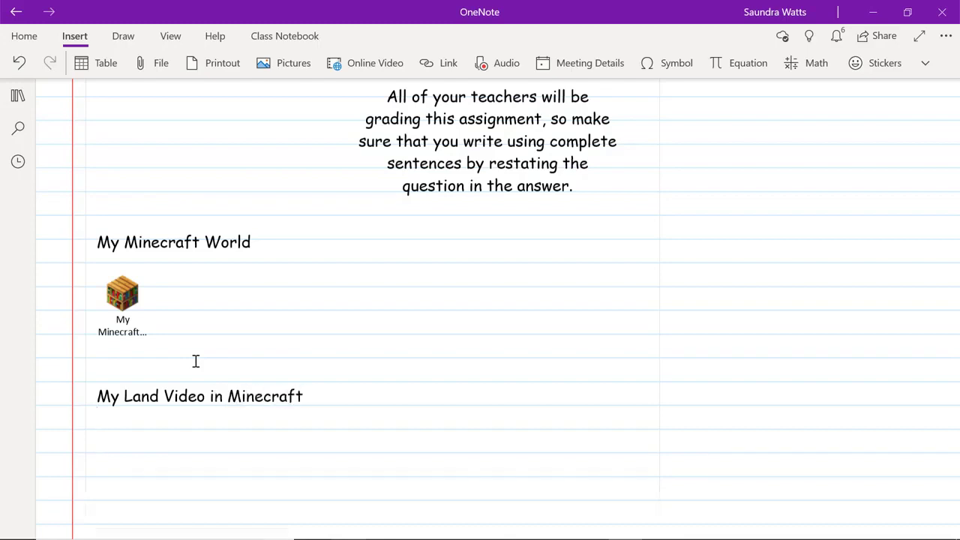
pyautogui.click(147, 70)
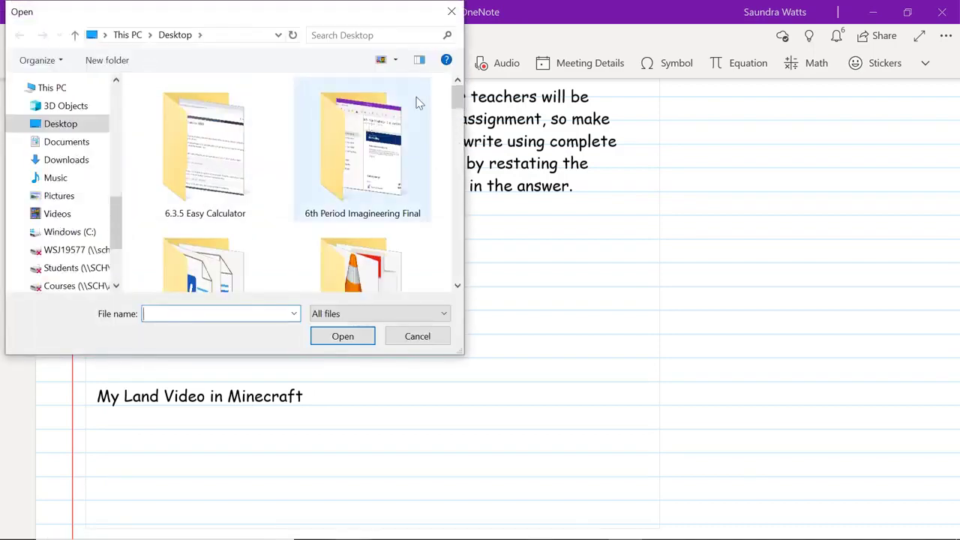
pyautogui.moveTo(459, 96); pyautogui.dragTo(465, 262)
pyautogui.click(400, 176)
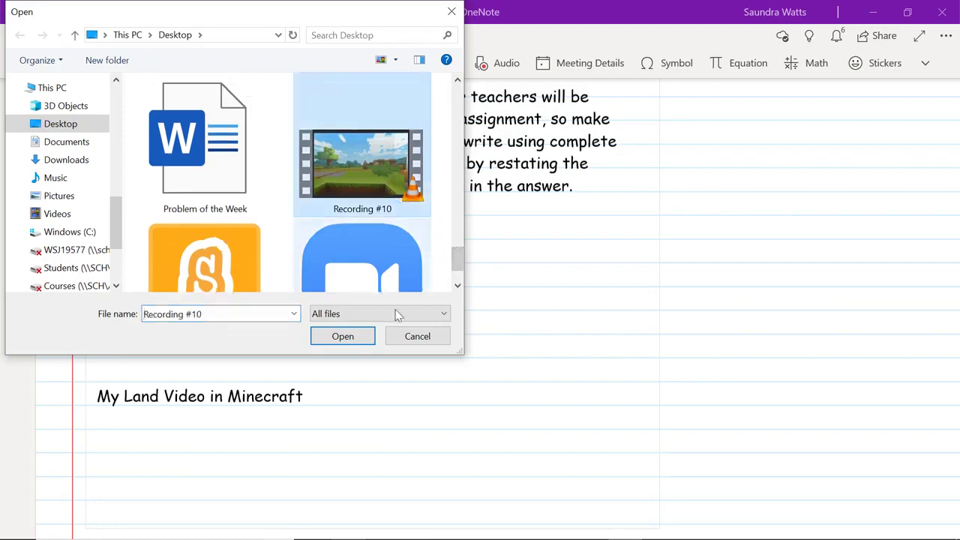
pyautogui.click(364, 336)
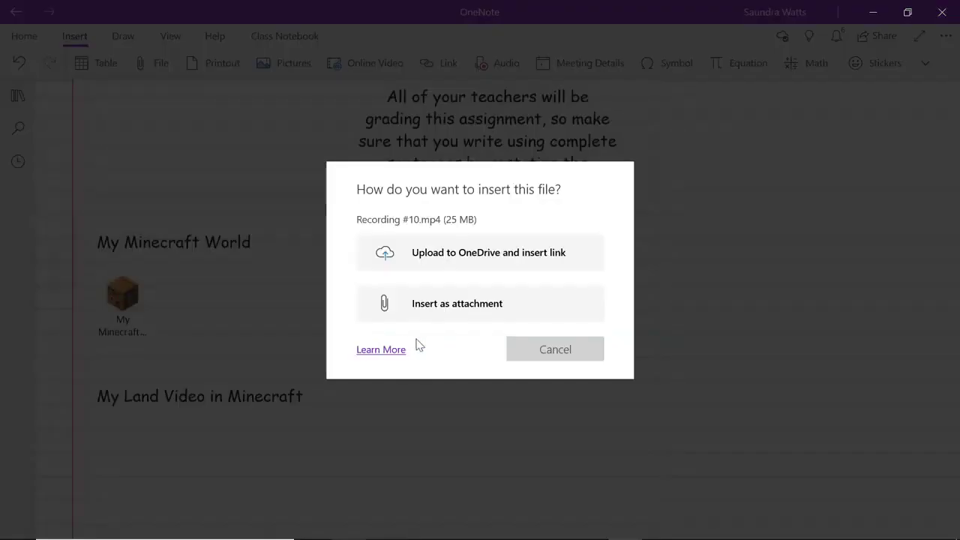
pyautogui.click(433, 318)
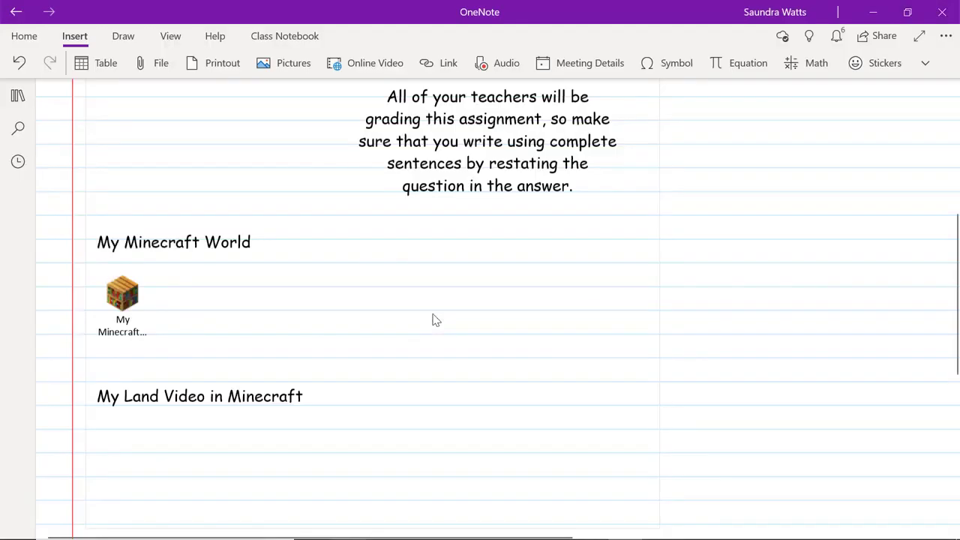
# Step: Add the heading 'My Powerpoint of my land' below the video attachment
pyautogui.press('Return')
pyautogui.press('Return')
pyautogui.press('Return')
pyautogui.write('My ')
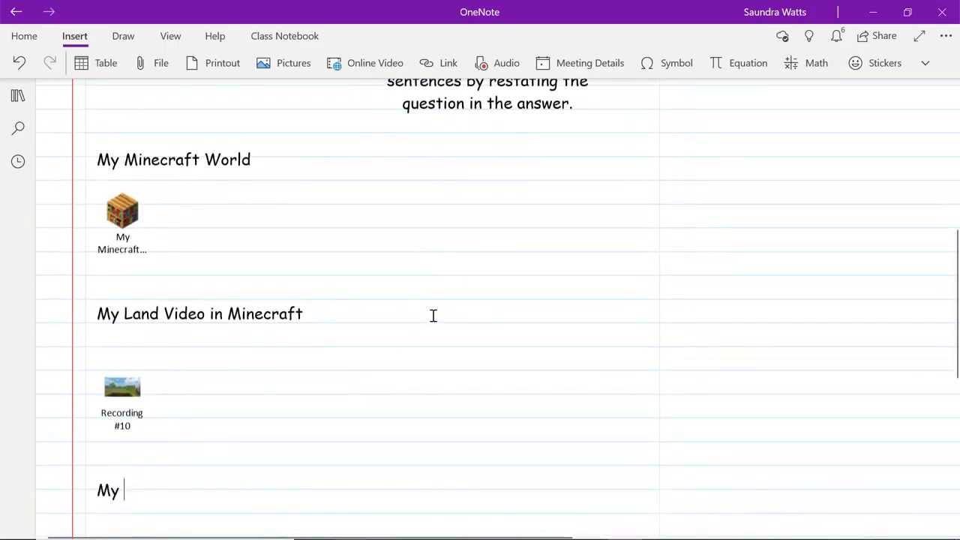
pyautogui.write('Powerpoint')
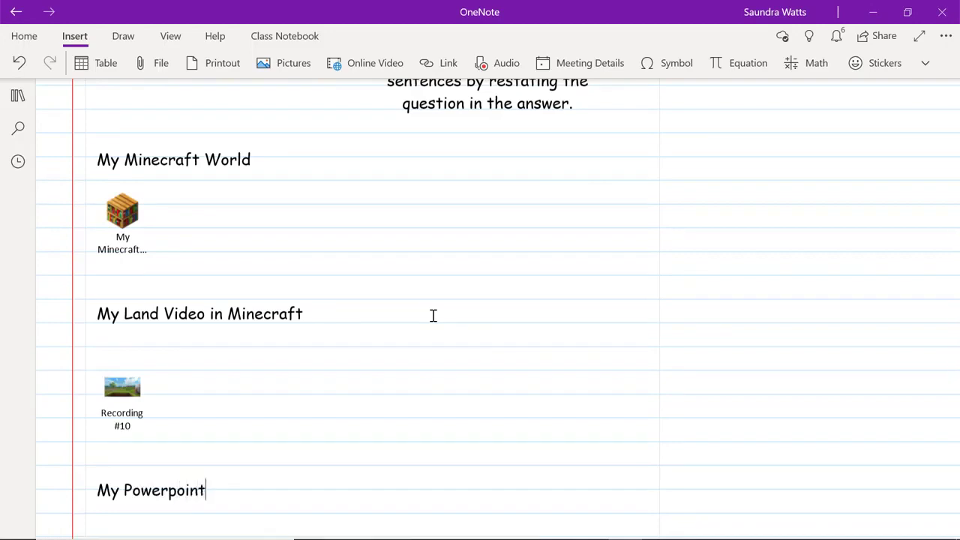
pyautogui.write(' of o')
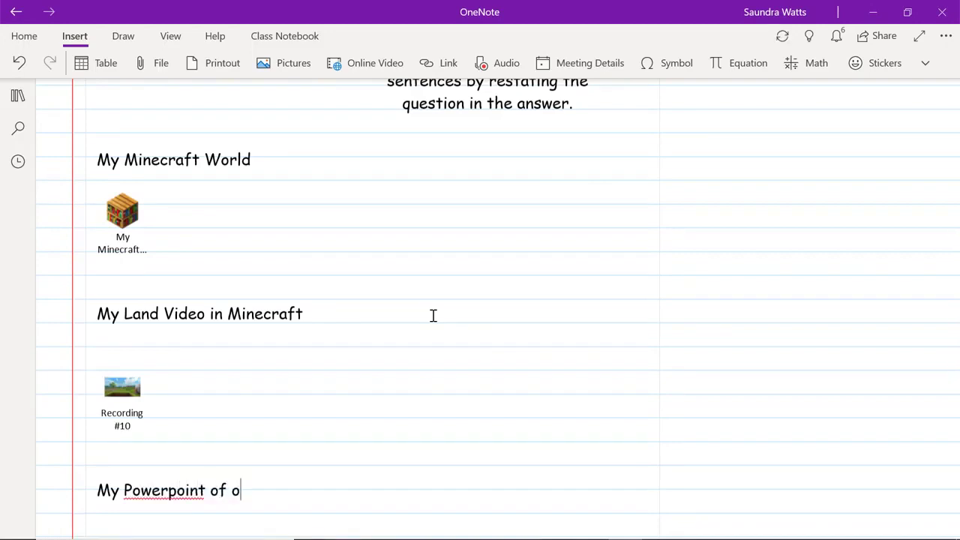
pyautogui.press('BackSpace')
pyautogui.write('my land')
pyautogui.press('Return')
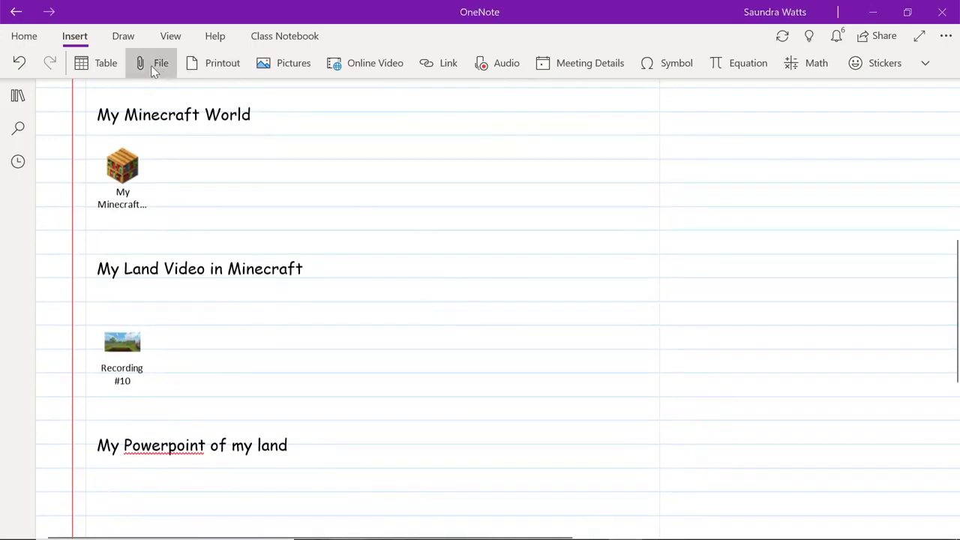
# Step: Attach the 6th period check in.pptx presentation as a file beneath that heading
pyautogui.click(151, 66)
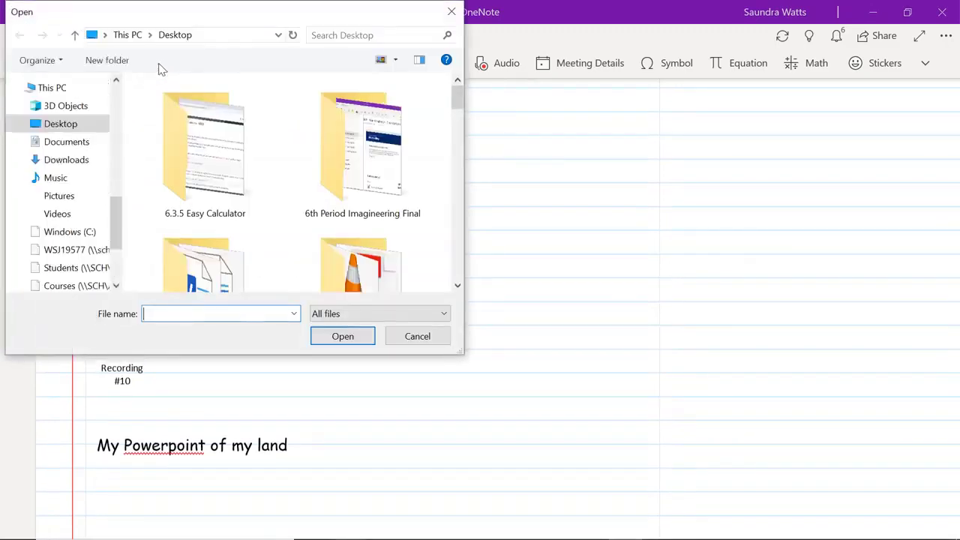
pyautogui.moveTo(459, 92); pyautogui.dragTo(464, 135)
pyautogui.click(379, 129)
pyautogui.doubleClick(379, 127)
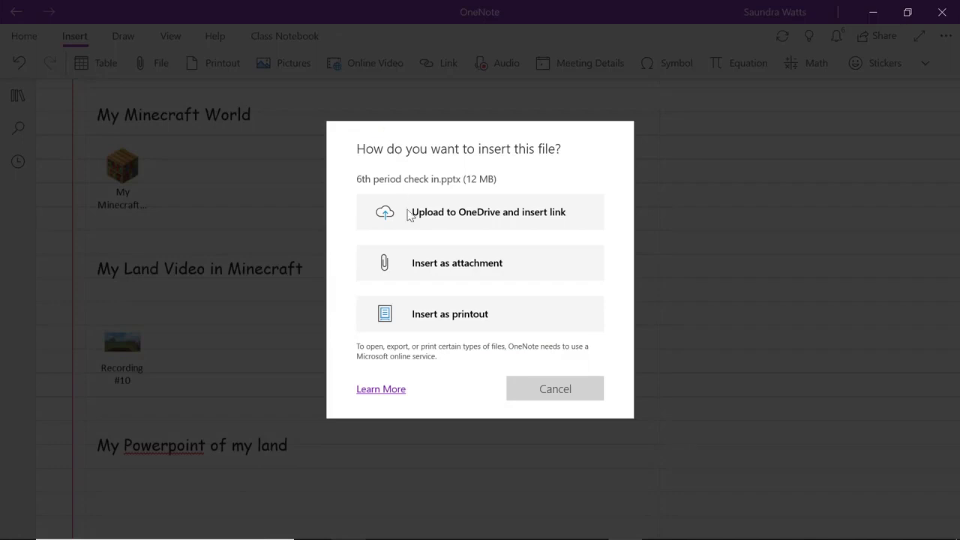
pyautogui.click(468, 264)
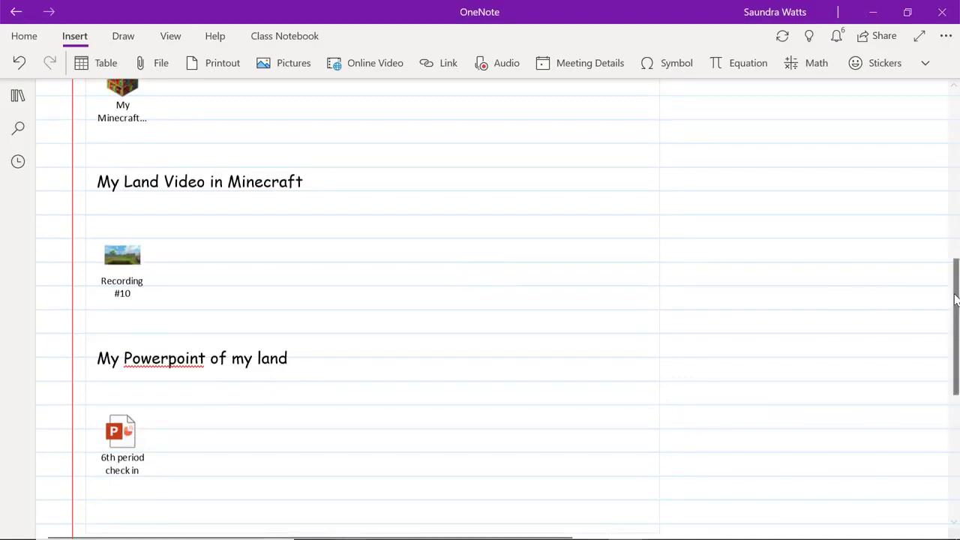
pyautogui.moveTo(954, 303); pyautogui.dragTo(943, 336)
# Step: Type the heading 'My Land Music' below the PowerPoint attachment
pyautogui.click(294, 395)
pyautogui.write('M')
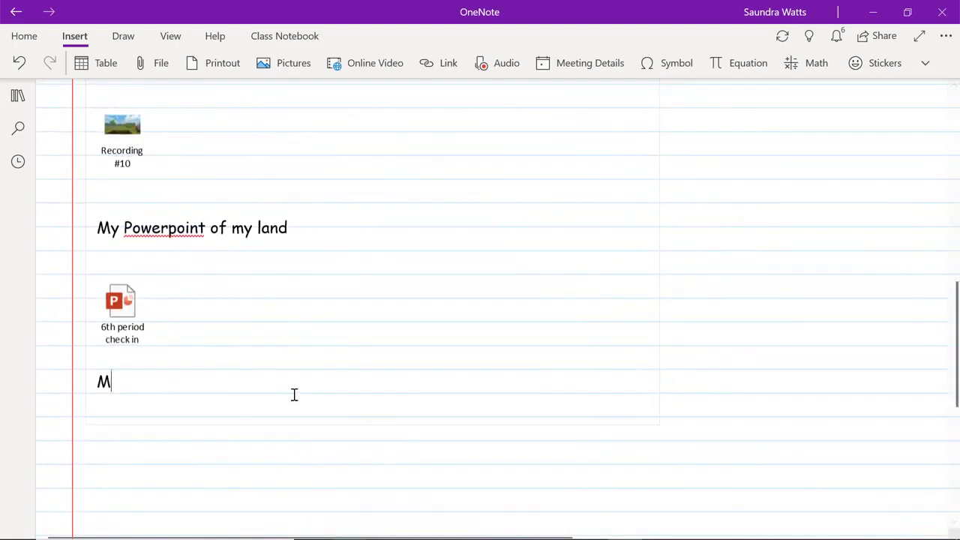
pyautogui.write('y Lan  Mucis')
pyautogui.press('BackSpace')
pyautogui.press('BackSpace')
pyautogui.press('BackSpace')
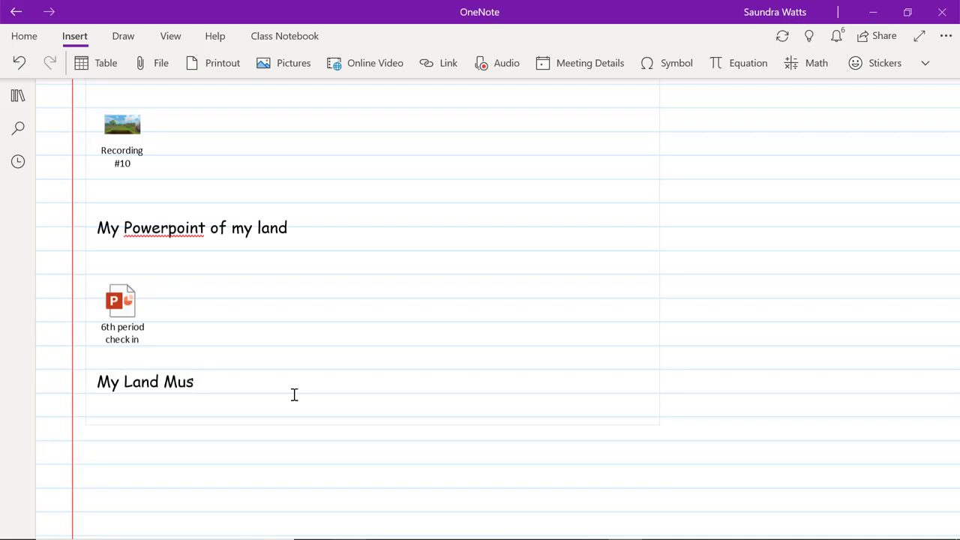
pyautogui.press('Return')
pyautogui.press('Return')
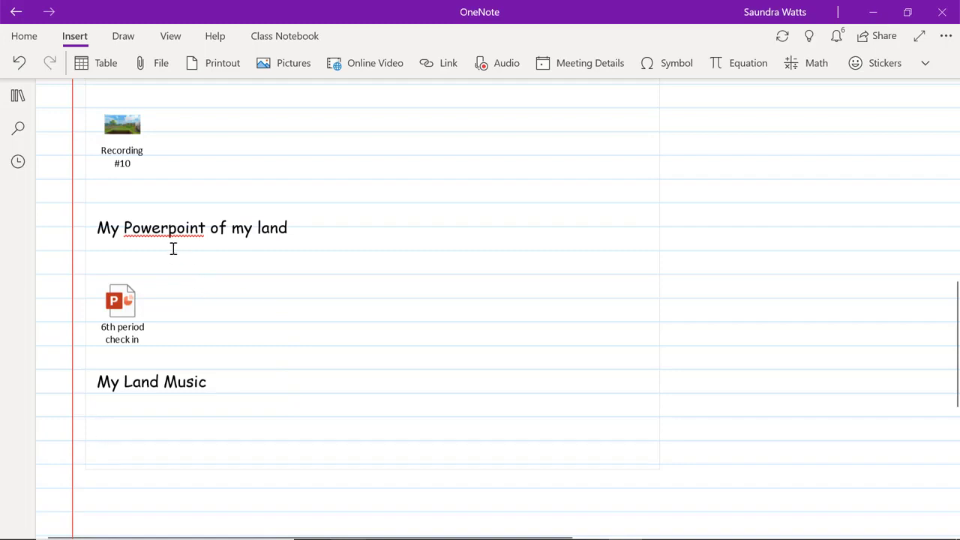
# Step: Attach the Vaughan Mason Crew Bounce mp3 from Downloads beneath the music heading
pyautogui.click(148, 63)
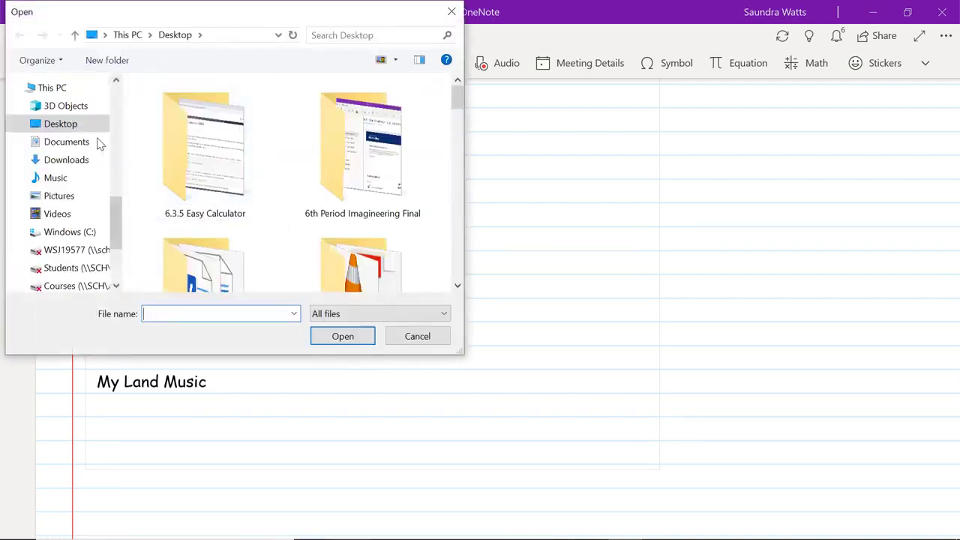
pyautogui.click(79, 162)
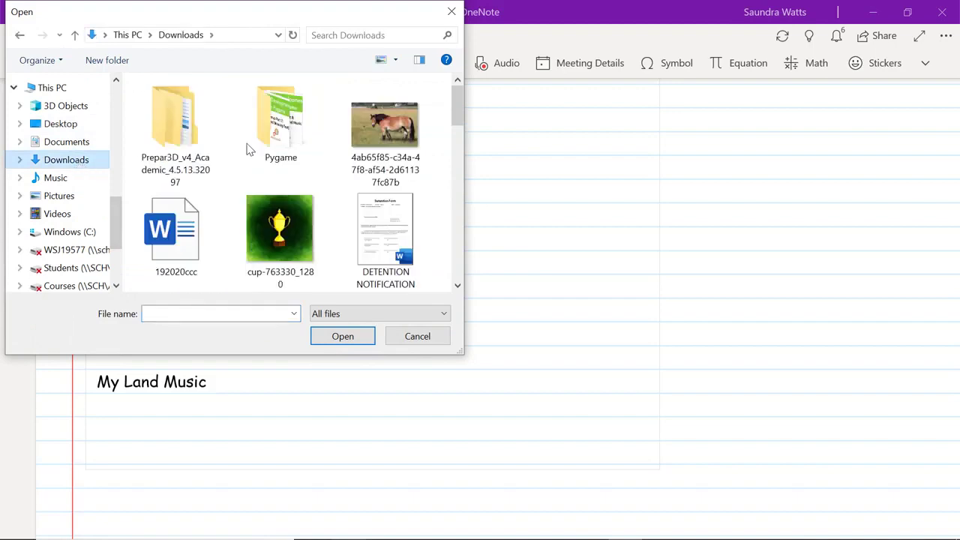
pyautogui.moveTo(458, 120); pyautogui.dragTo(474, 283)
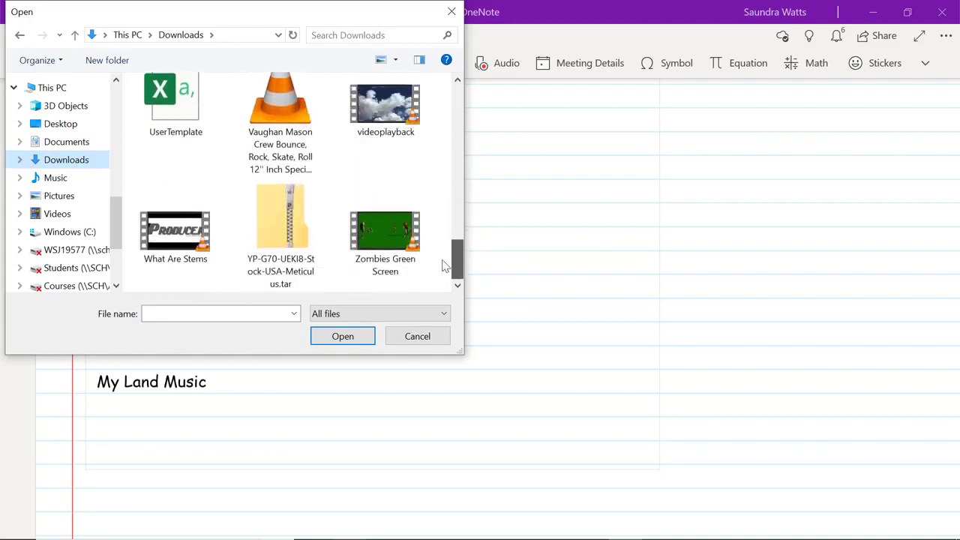
pyautogui.click(301, 153)
pyautogui.click(343, 336)
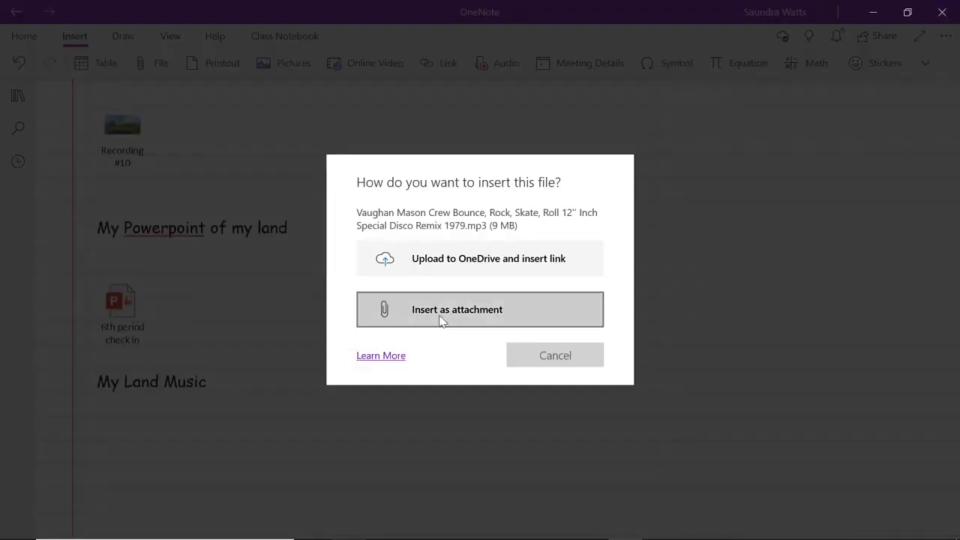
pyautogui.click(441, 320)
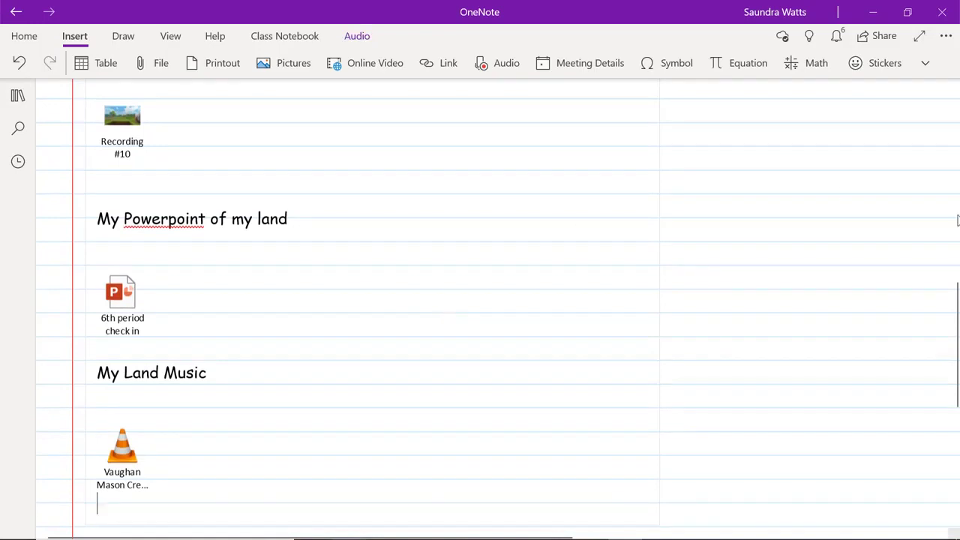
pyautogui.scroll(-3, 955, 301)
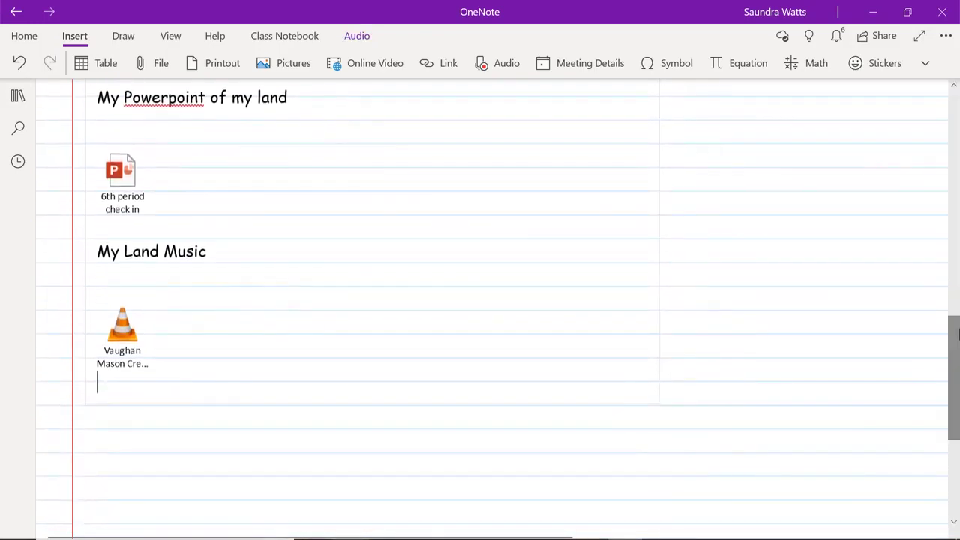
# Step: Type the heading 'My Land Scratch Project' on a new line under the music file
pyautogui.press('Return')
pyautogui.write('My Land Sc')
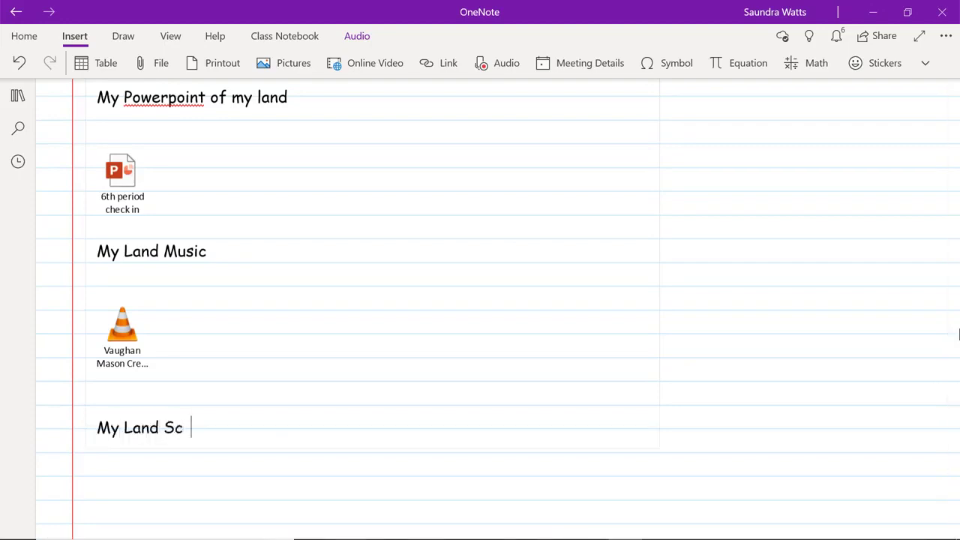
pyautogui.write('ratch Project')
pyautogui.moveTo(955, 535)
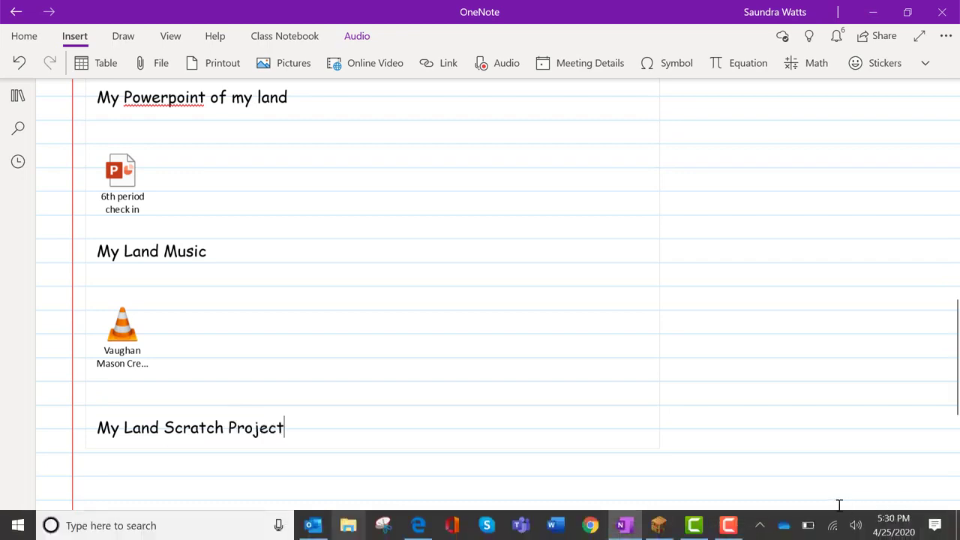
# Step: In Edge, open the BLACK HISTORY QUIZ Scratch project, copy its link, and return to OneNote
pyautogui.moveTo(527, 537)
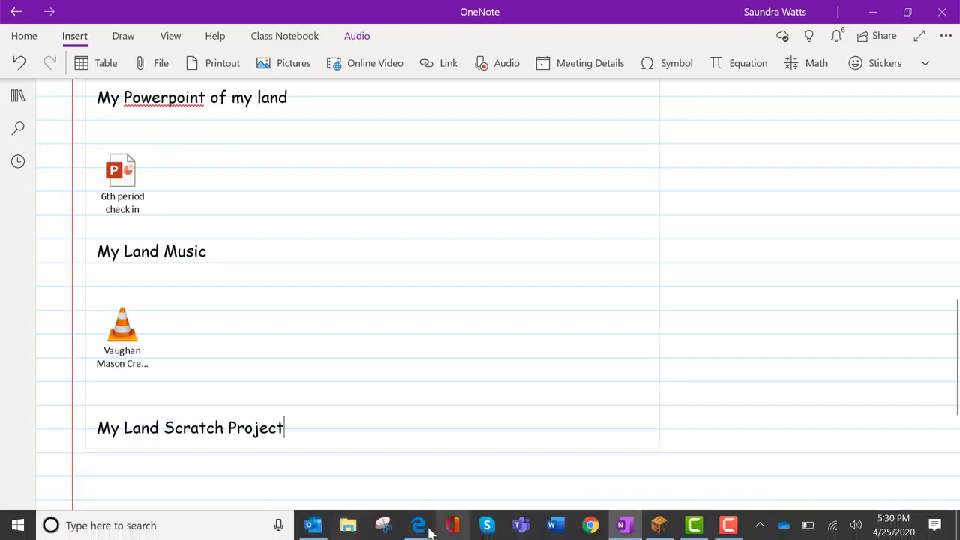
pyautogui.click(420, 525)
pyautogui.click(435, 42)
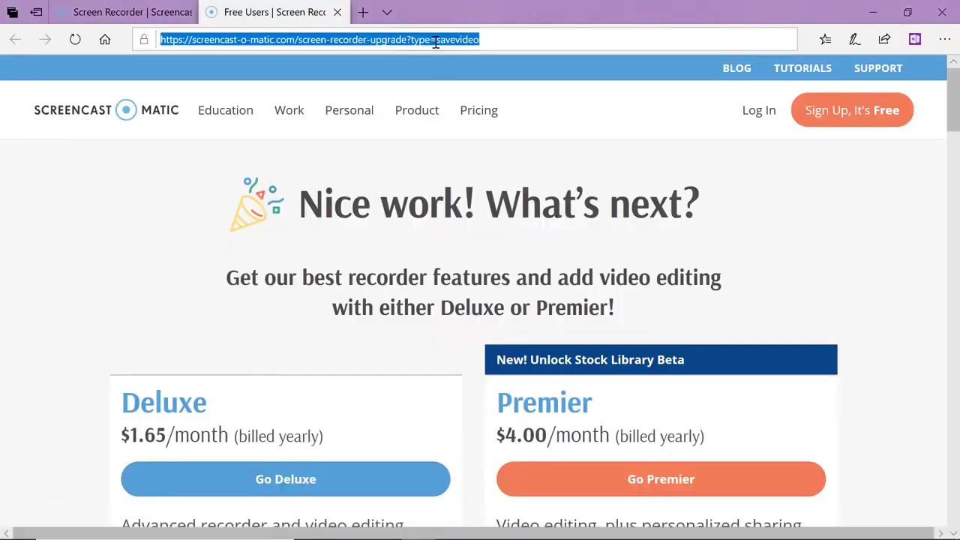
pyautogui.write('sc')
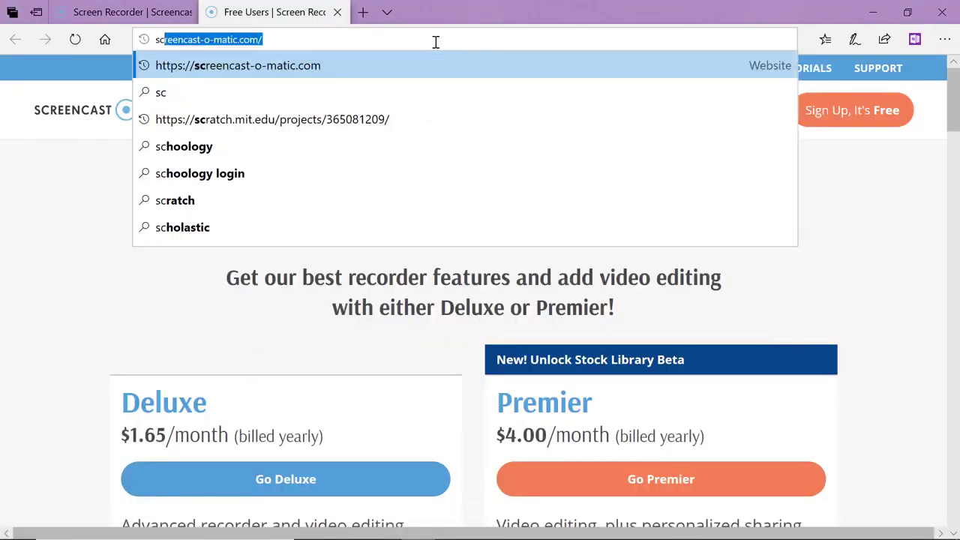
pyautogui.write('ratch')
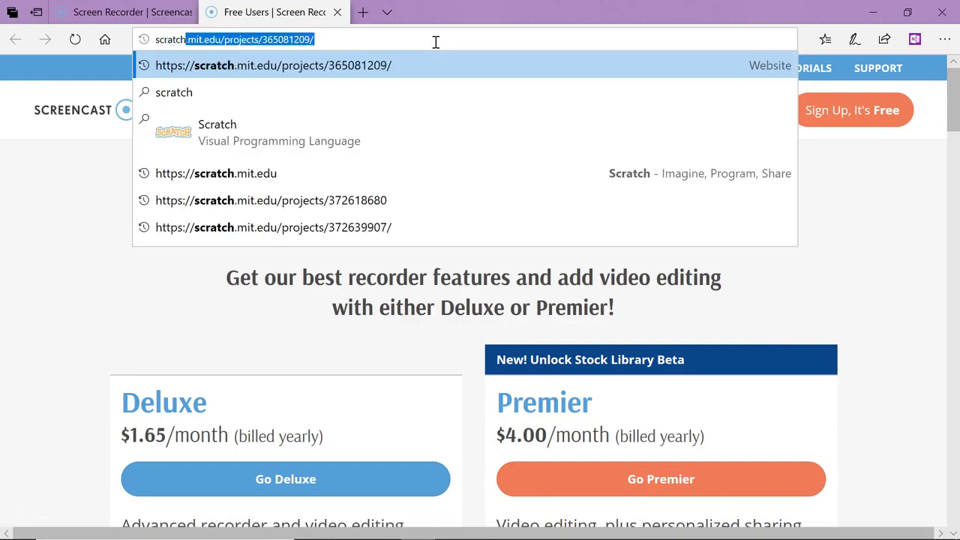
pyautogui.press('Return')
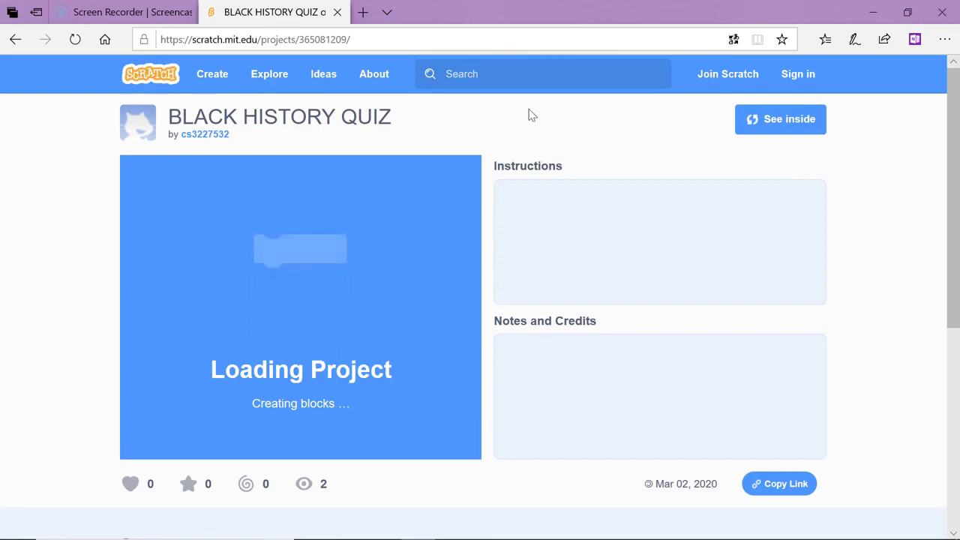
pyautogui.click(761, 482)
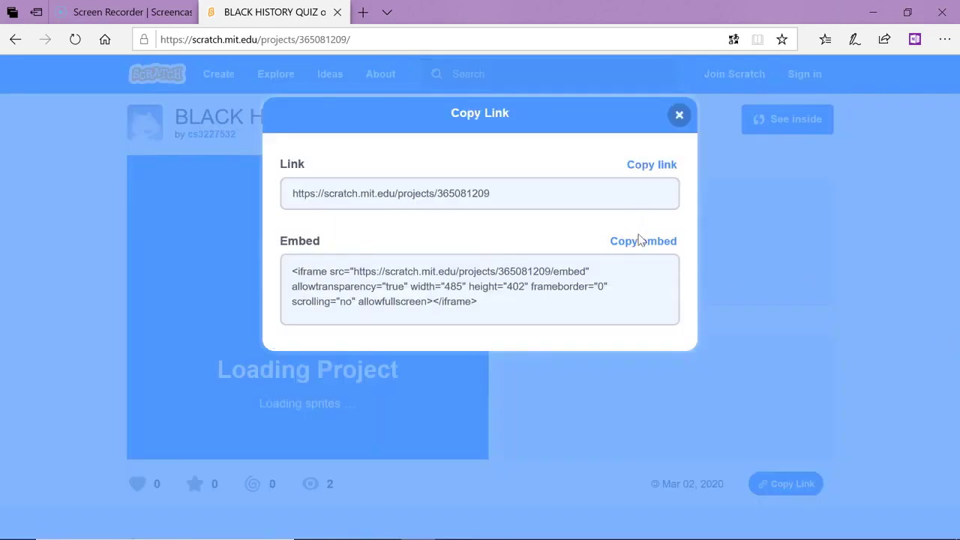
pyautogui.click(649, 171)
pyautogui.hotkey('ctrl', 'c')
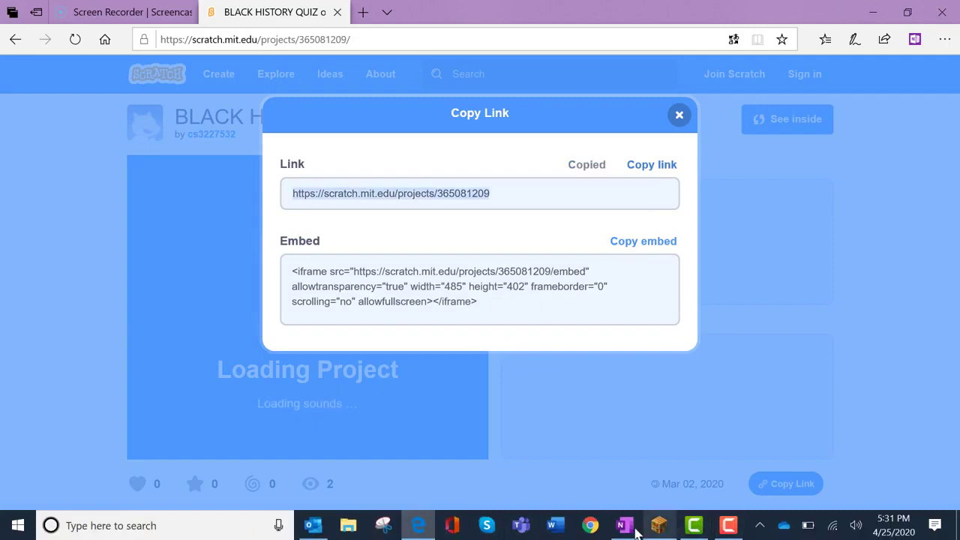
pyautogui.click(625, 525)
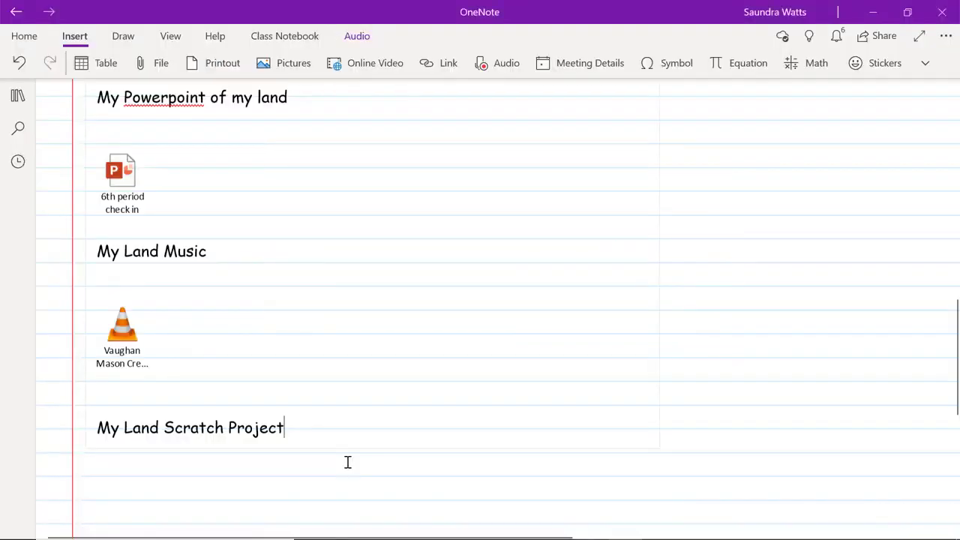
# Step: Paste the Scratch project link under its heading and begin the bracketed sharing note
pyautogui.press('Return')
pyautogui.hotkey('ctrl', 'v')
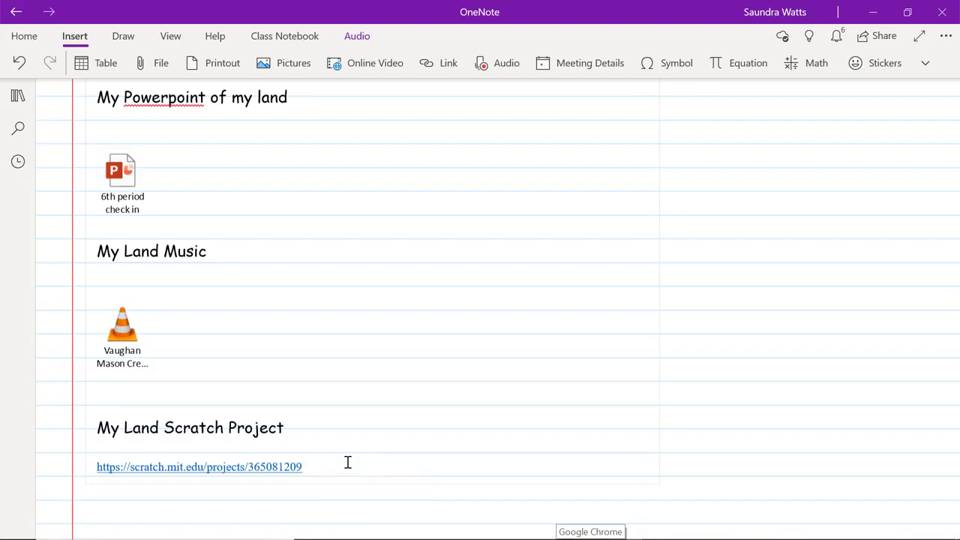
pyautogui.write('(If yo')
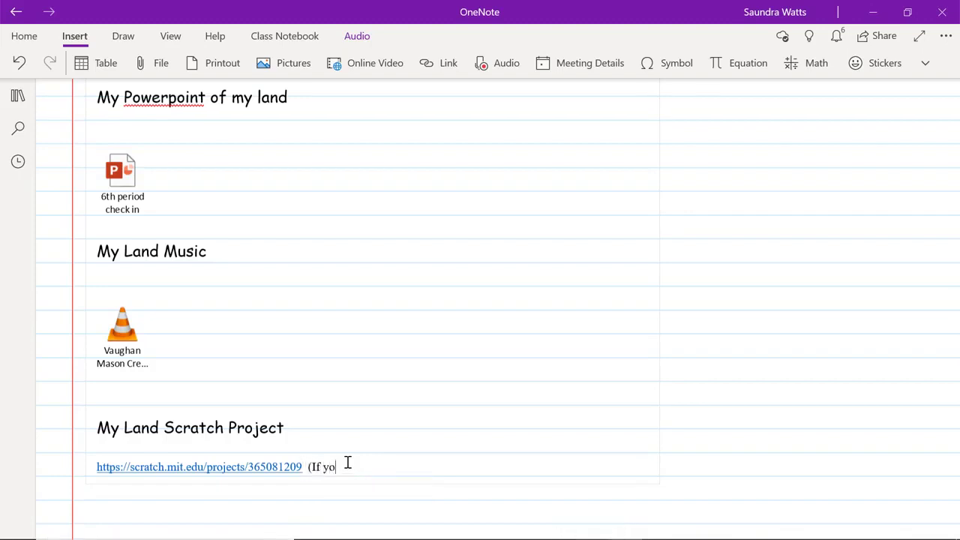
pyautogui.write('u are unable to share the link')
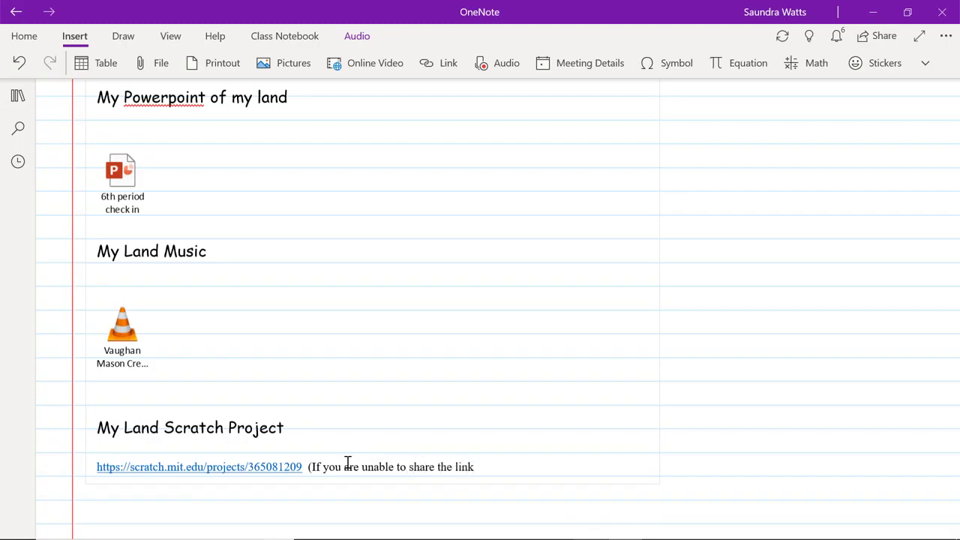
pyautogui.write(', make sure that you have d')
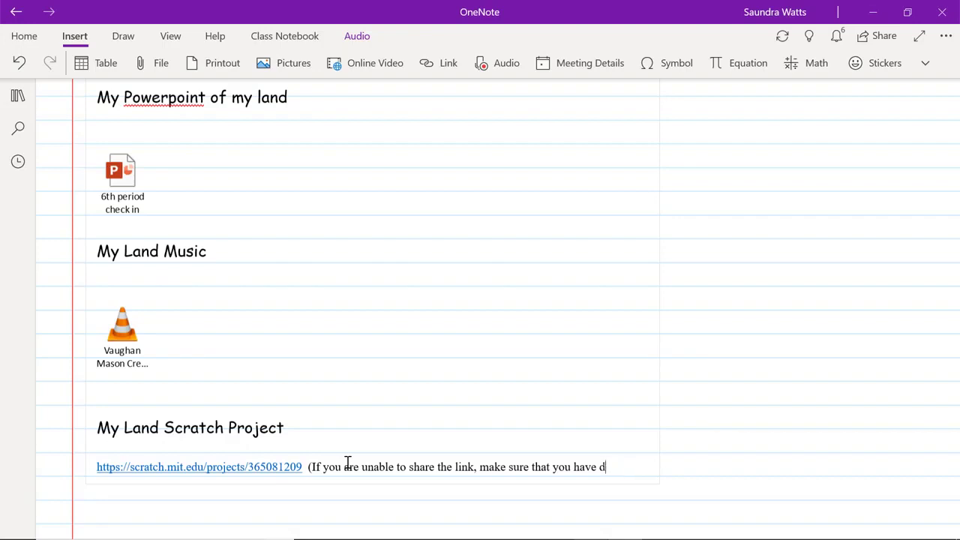
pyautogui.write('e gine int')
pyautogui.press('BackSpace')
pyautogui.press('BackSpace')
pyautogui.press('BackSpace')
pyautogui.write('our')
pyautogui.press('BackSpace')
pyautogui.press('BackSpace')
pyautogui.press('BackSpace')
pyautogui.press('Tab')
pyautogui.press('Tab')
pyautogui.press('Tab')
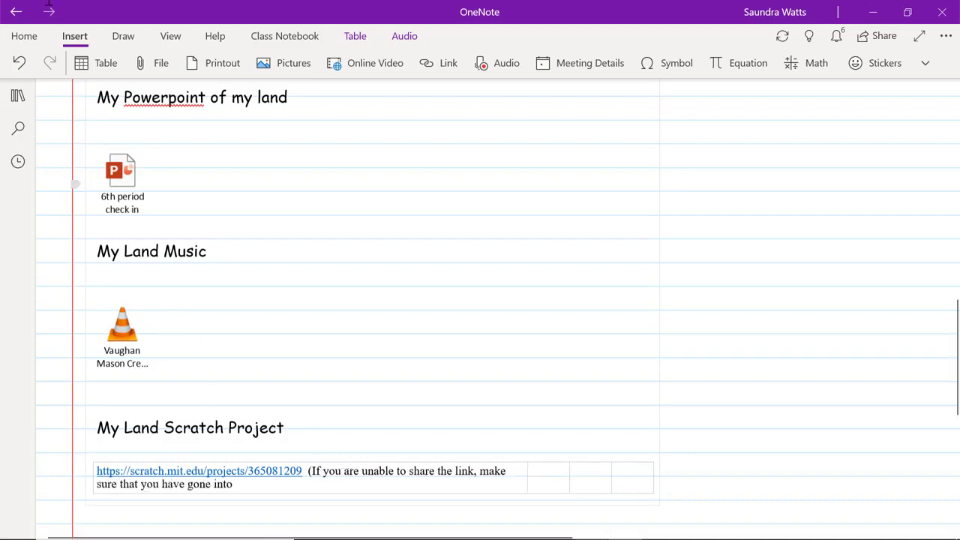
# Step: Undo the accidental table and finish the note about validating the Scratch account by email
pyautogui.click(21, 63)
pyautogui.click(21, 63)
pyautogui.click(21, 63)
pyautogui.click(21, 63)
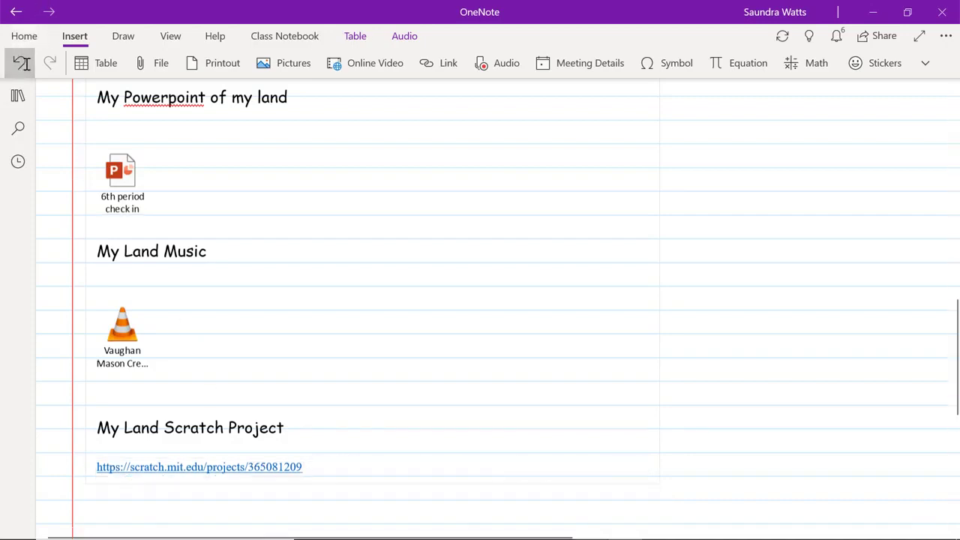
pyautogui.click(49, 63)
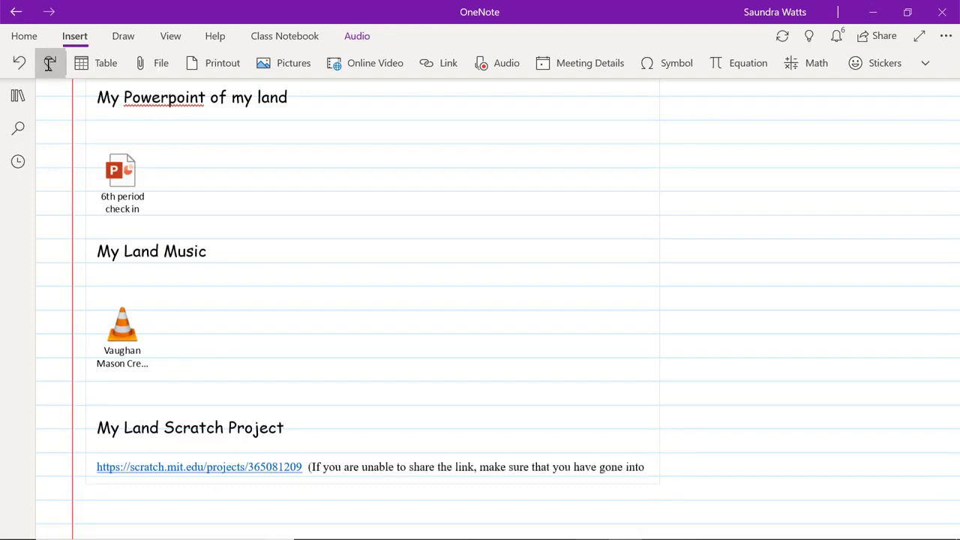
pyautogui.click(645, 469)
pyautogui.write('email to validate your Scrar')
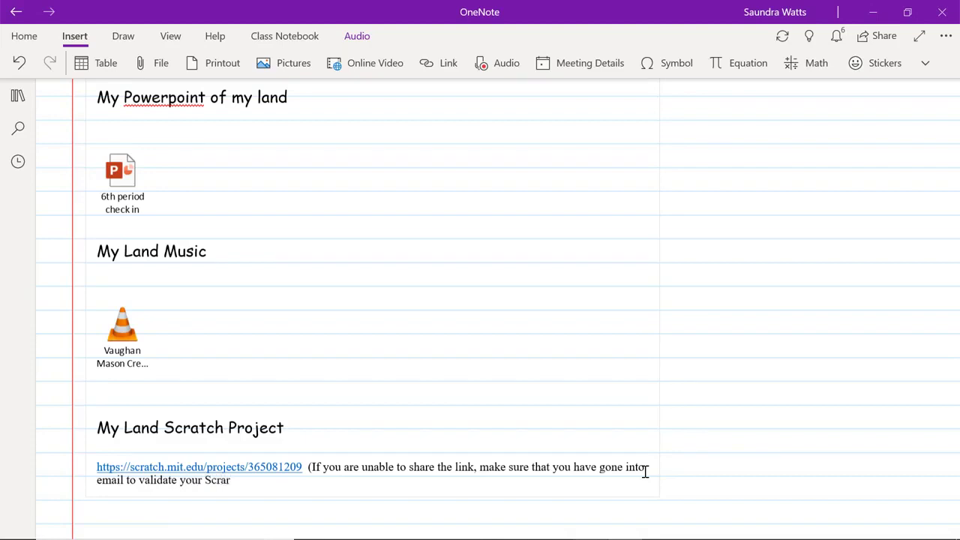
pyautogui.write('chc a')
pyautogui.press('BackSpace')
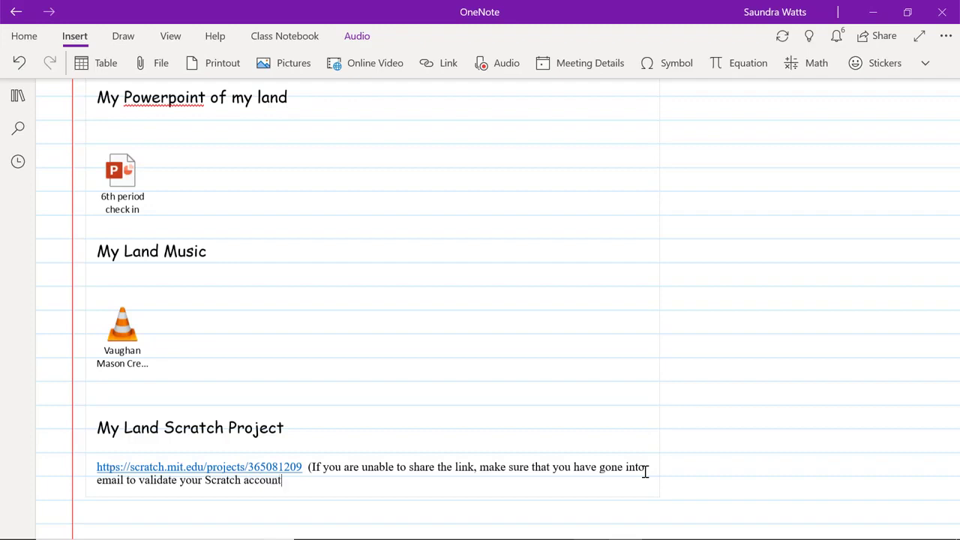